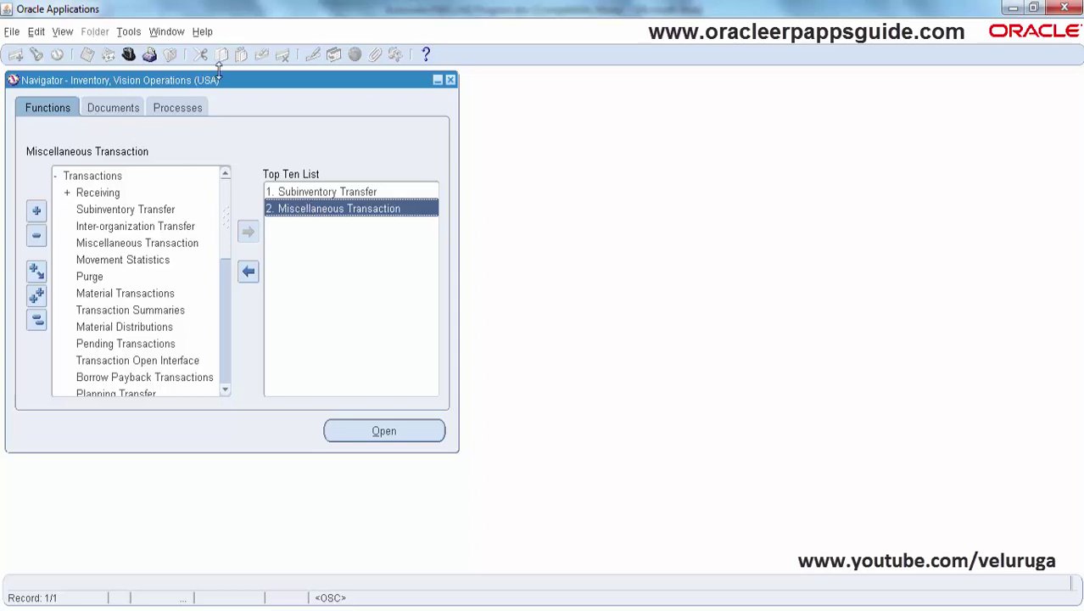
Open the Miscellaneous Transaction form and set its transaction type to Miscellaneous Issue(RG Update).
double_click(287, 212)
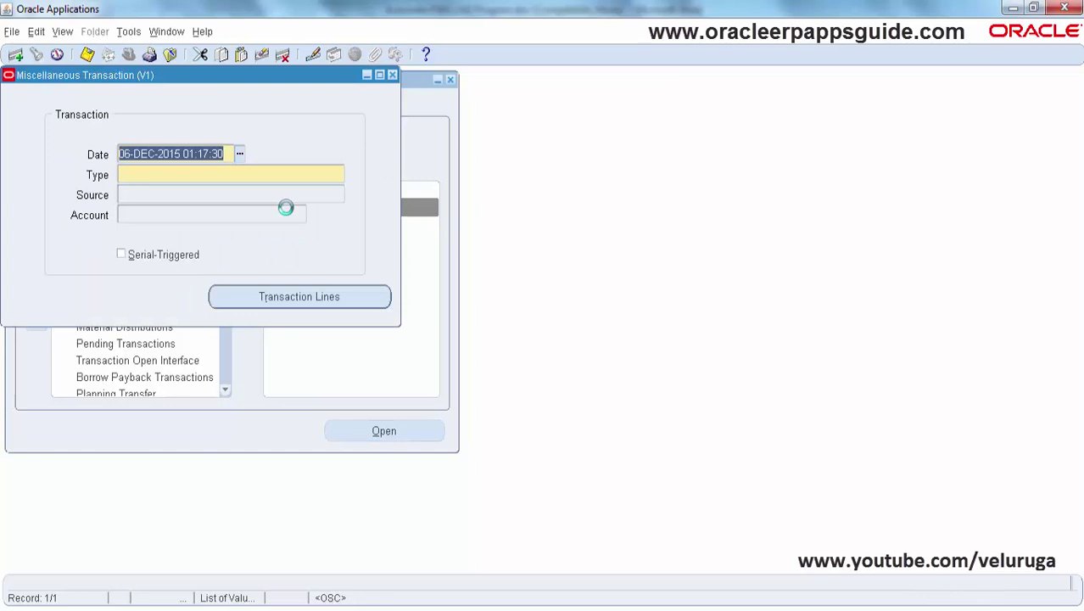
left_click(182, 174)
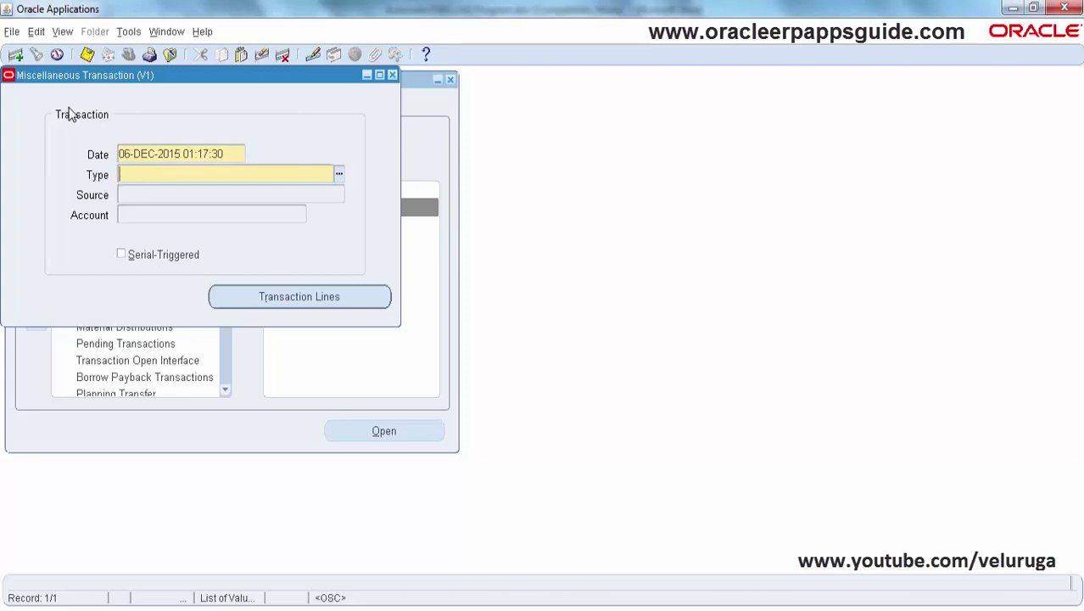
left_click(339, 174)
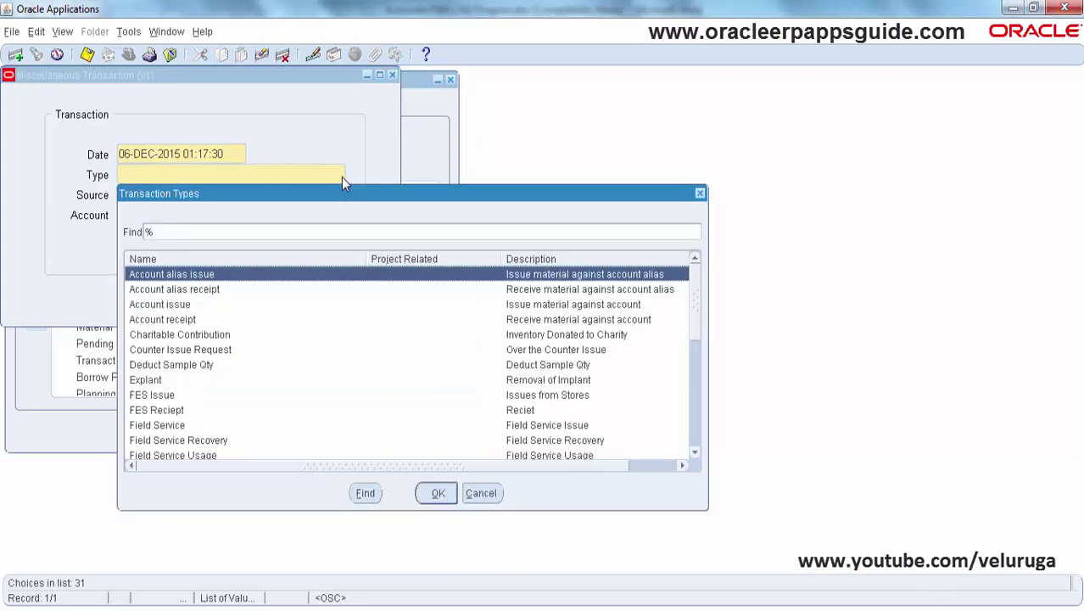
type("miscellaneous")
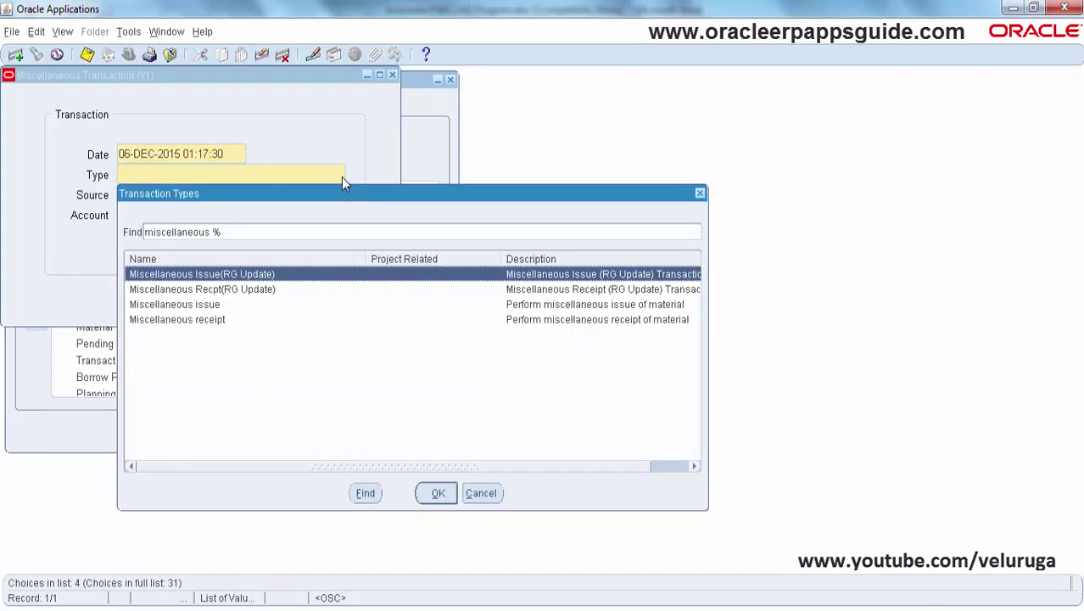
left_click(194, 289)
key("Up")
left_click(194, 289)
key("Up")
double_click(309, 281)
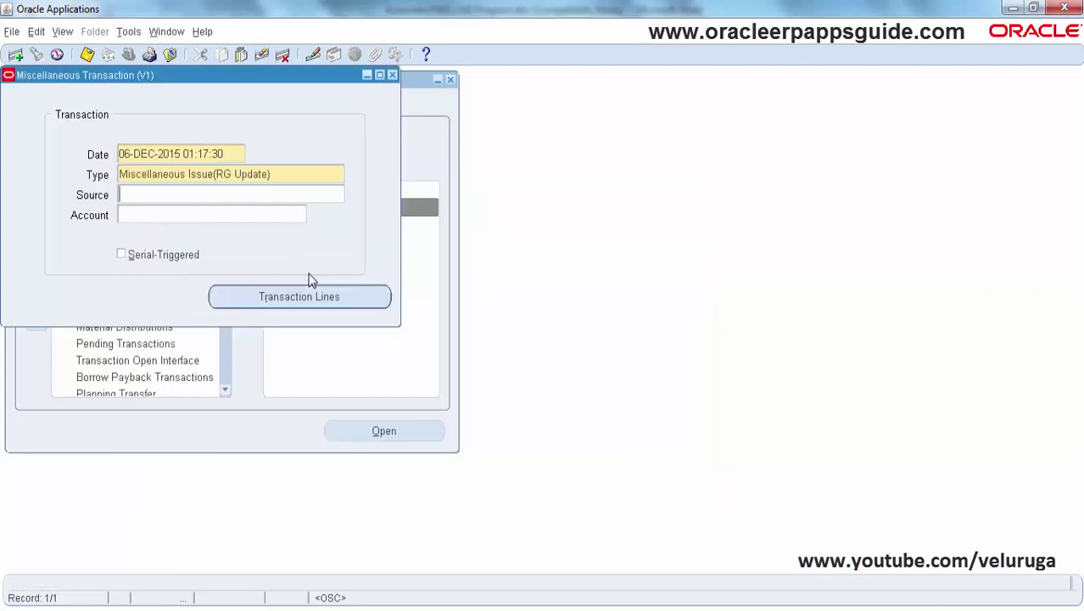
Examine the block, field name and value behind the transaction's Type field using the diagnostics.
triple_click(263, 183)
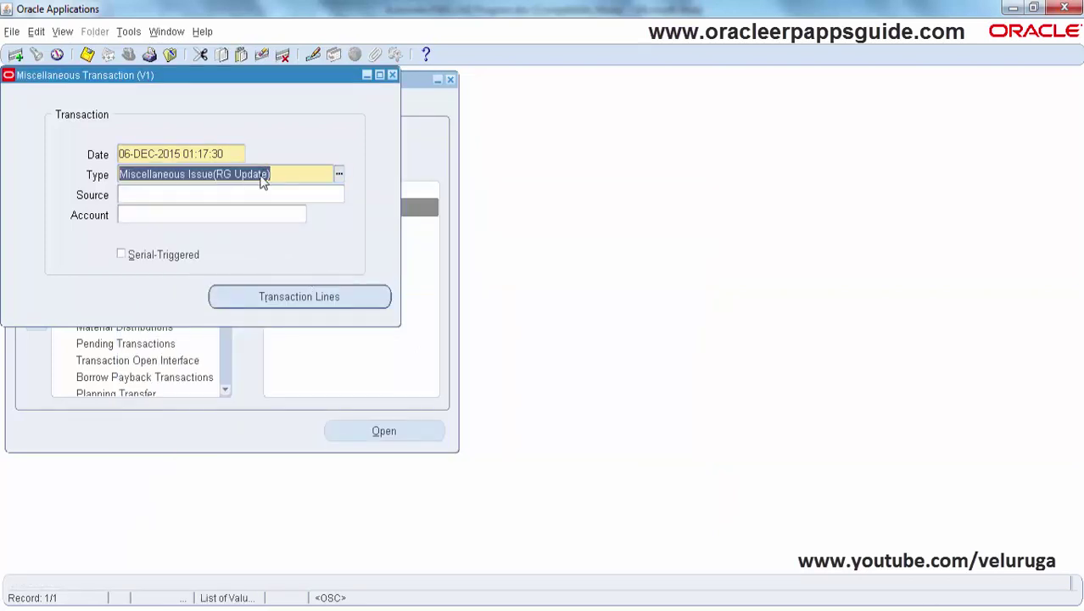
left_click(208, 33)
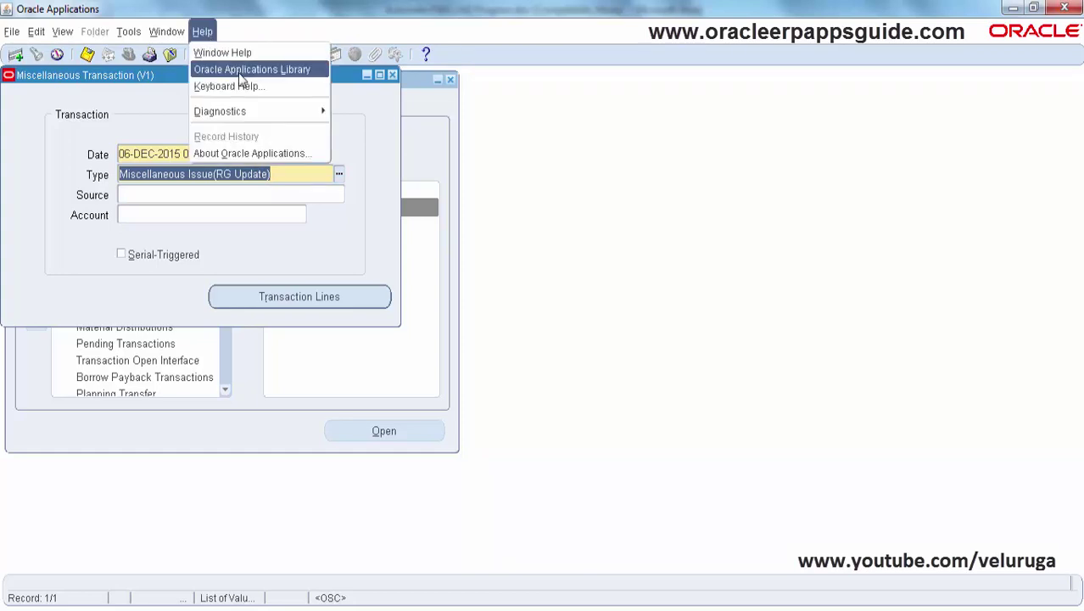
mouse_move(258, 112)
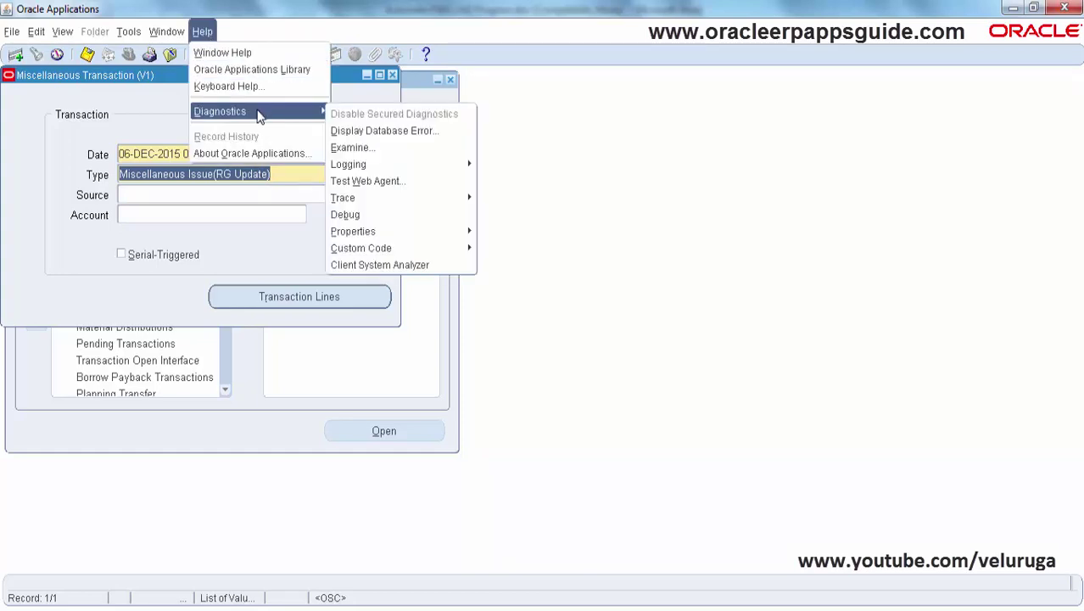
left_click(375, 148)
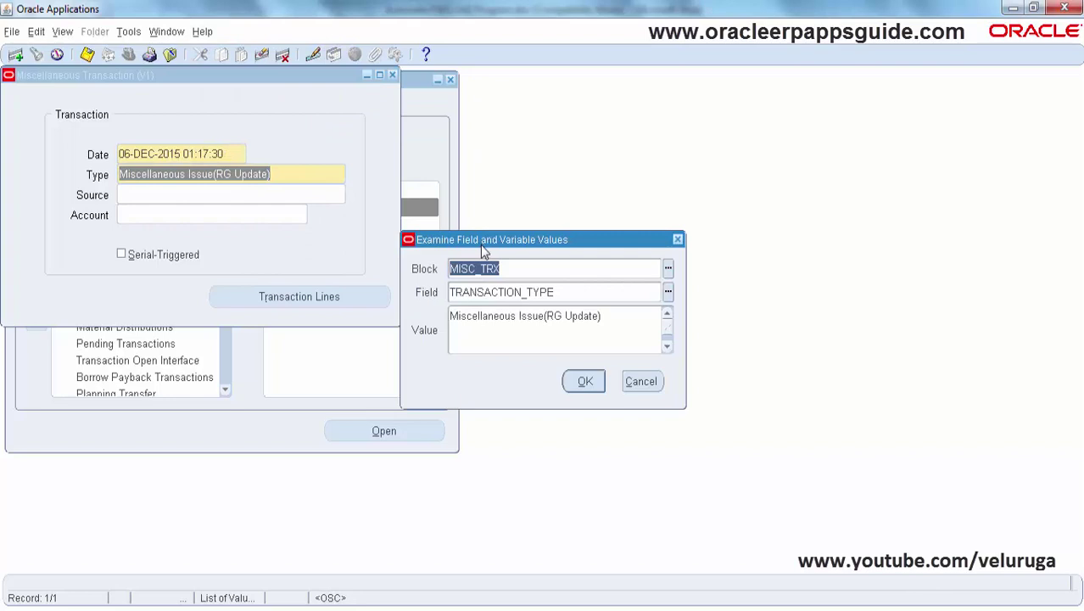
key("Tab")
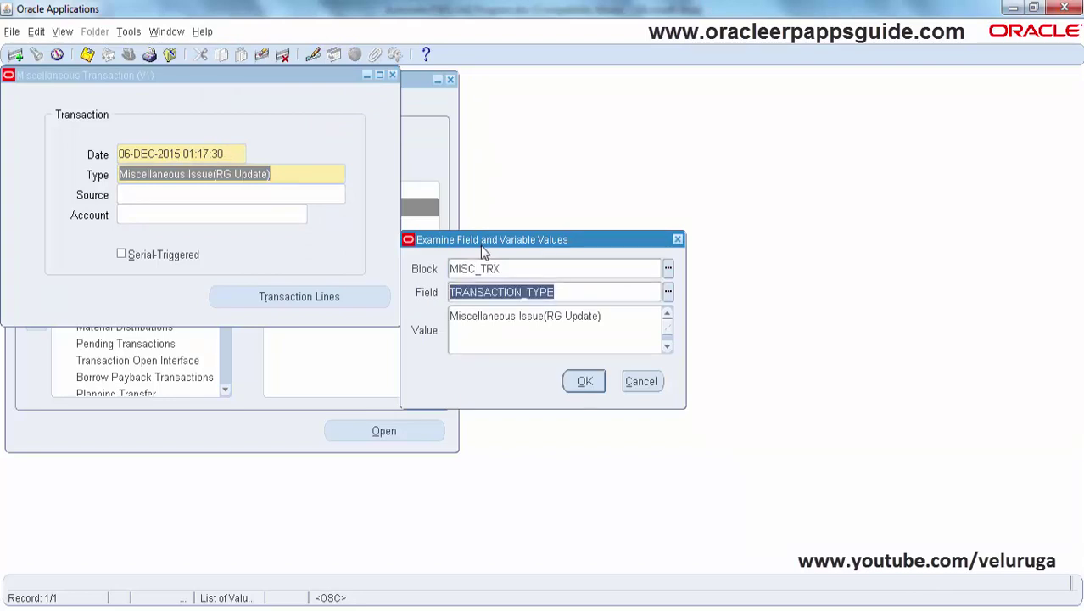
key("Tab")
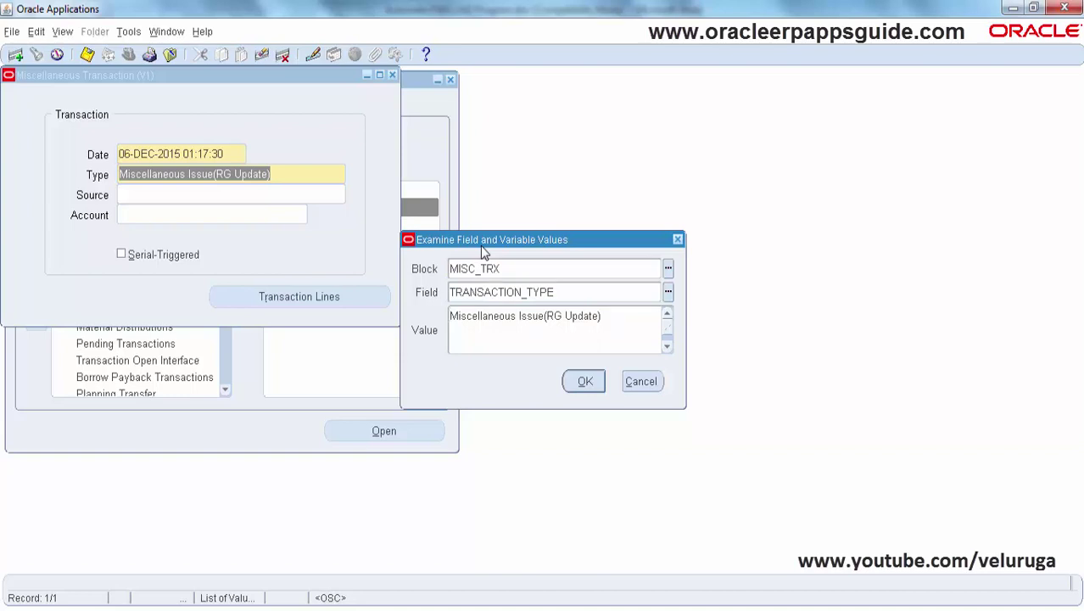
key("ctrl+shift+Right")
key("ctrl+shift+Right")
key("ctrl+shift+Right")
key("ctrl+shift+Right")
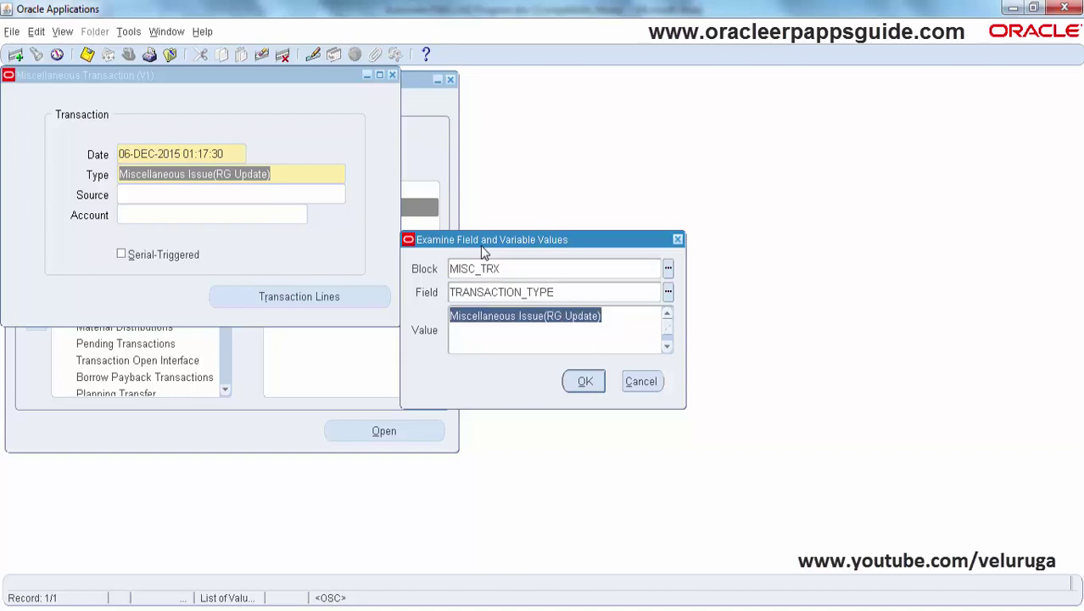
left_click(645, 386)
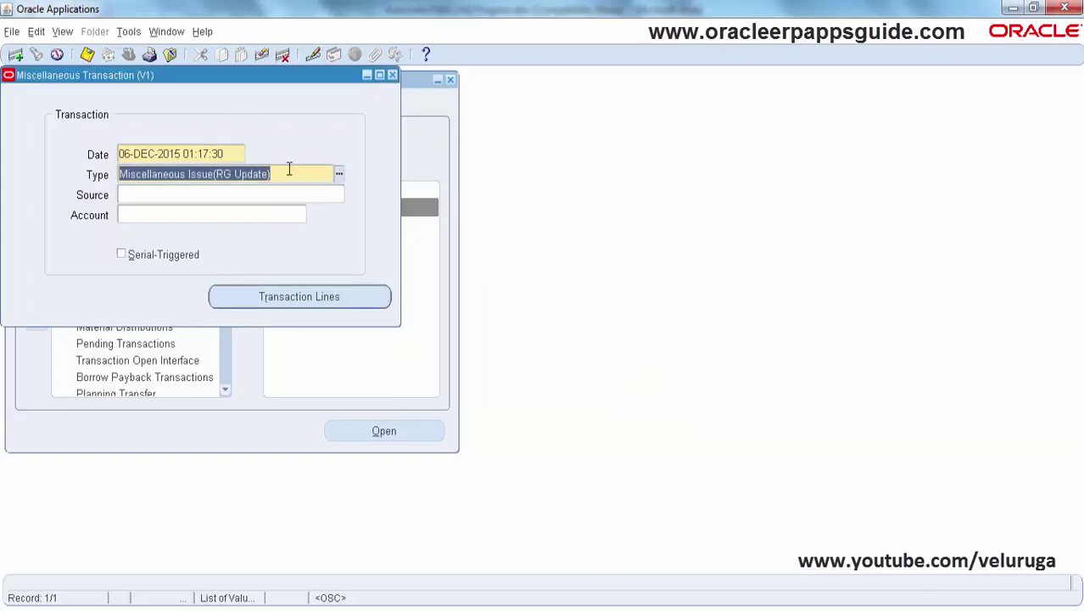
Open Form Personalizations for the Miscellaneous Transaction form and move its window clear of the form's field labels.
left_click(204, 31)
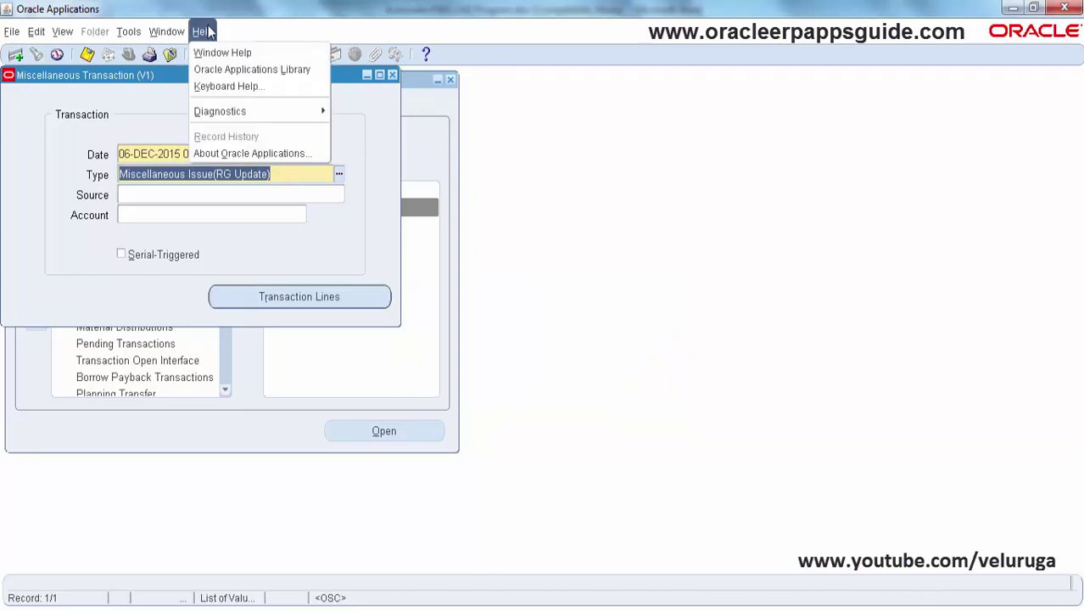
mouse_move(263, 111)
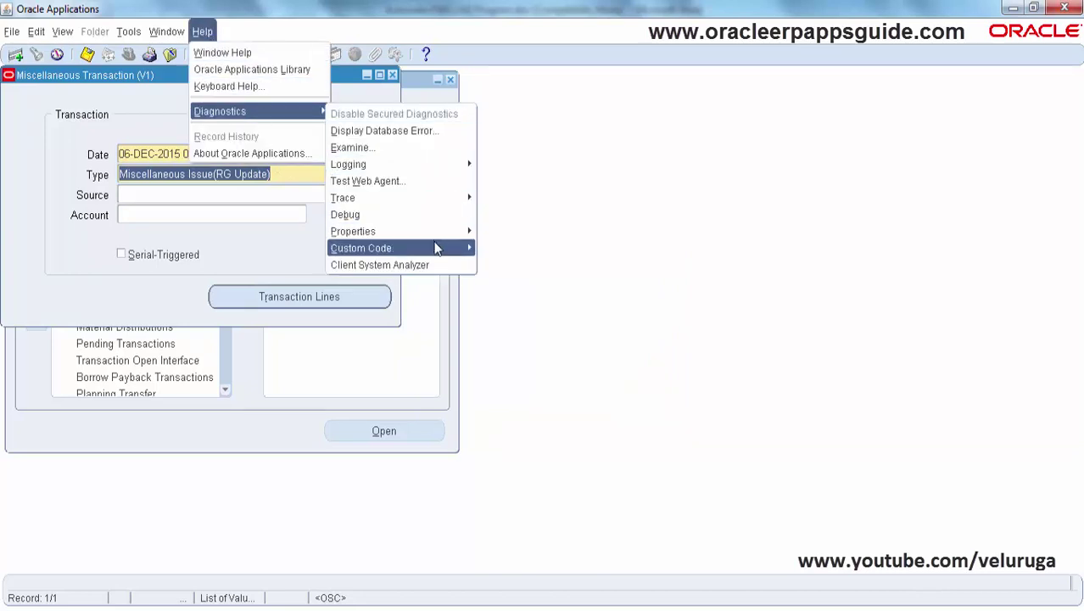
mouse_move(438, 249)
left_click(545, 326)
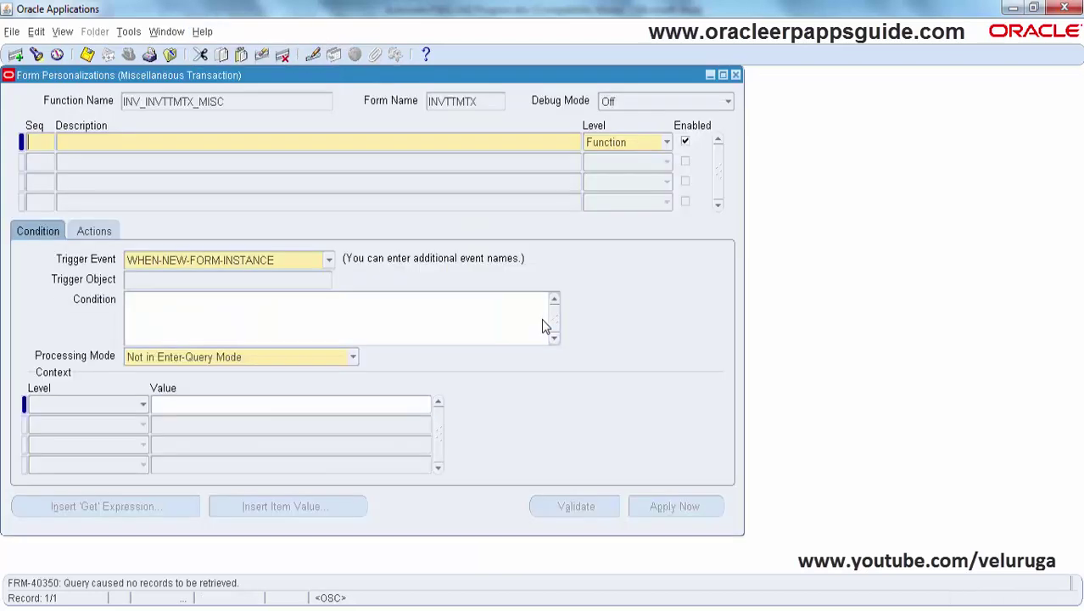
left_click_drag(359, 82, 452, 86)
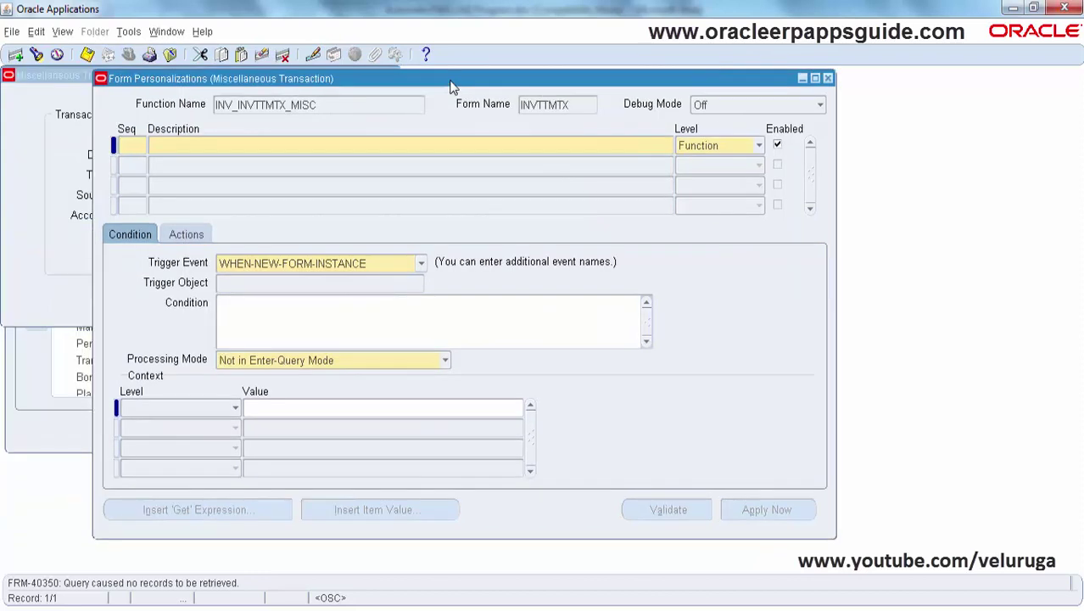
Add a personalization rule with sequence 10 and description "Restrict Inventory Transactions for Particular Responsibility".
left_click(163, 145)
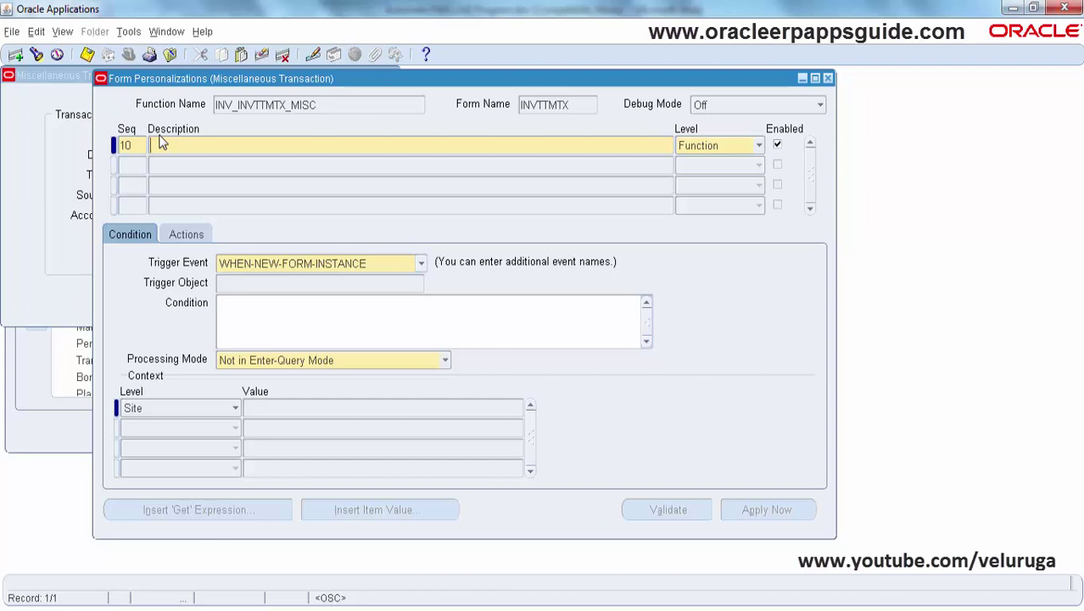
type("Restrict Inventory Transaction")
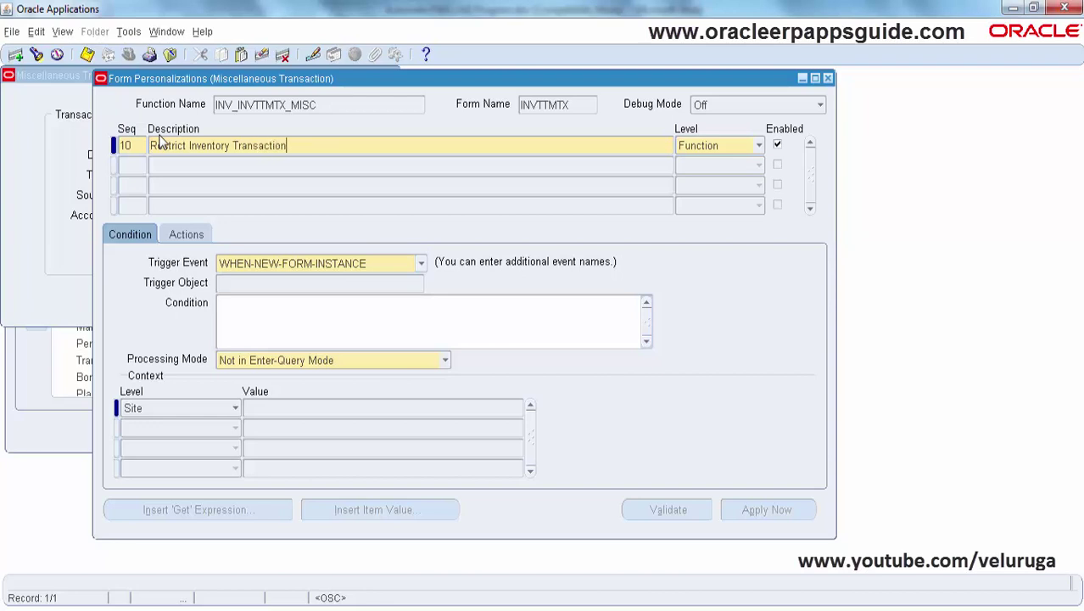
type("s for Particular Res")
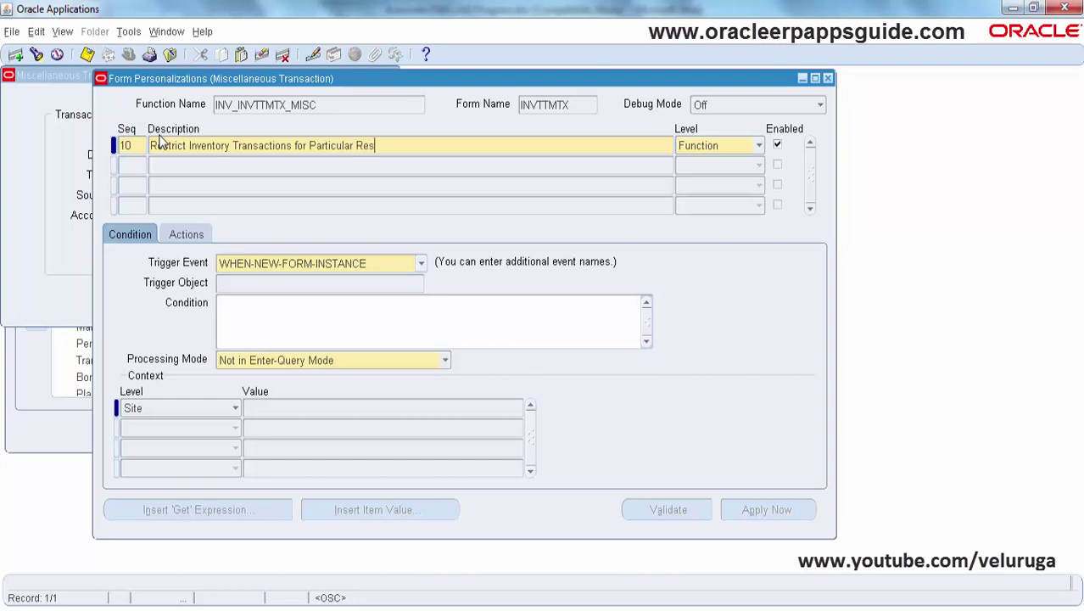
type("ponsibility")
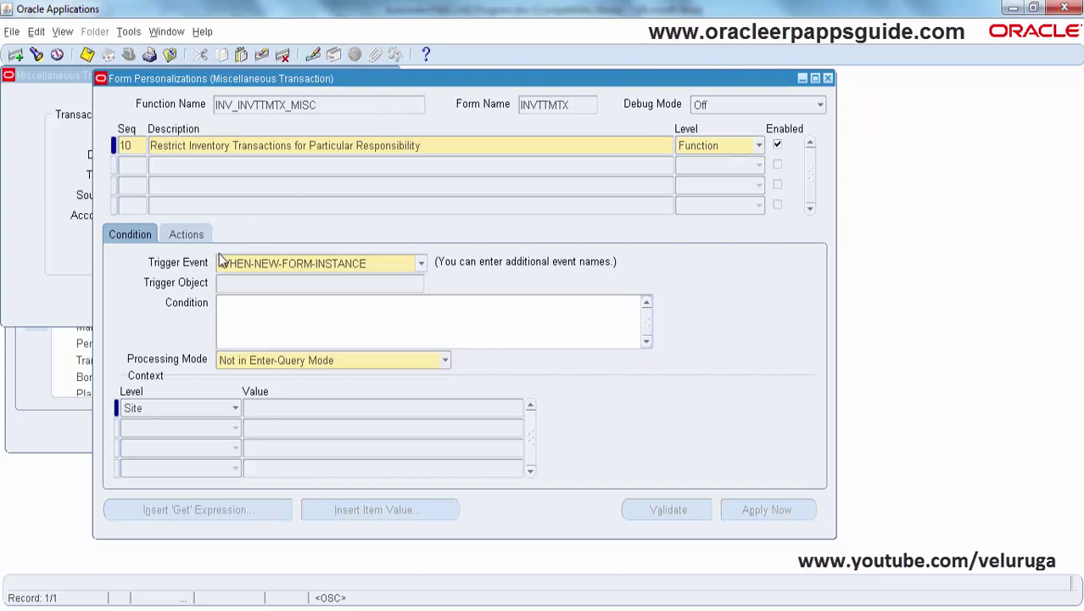
Set the rule's trigger event to WHEN-NEW-ITEM-INSTANCE and go to its trigger object.
double_click(261, 264)
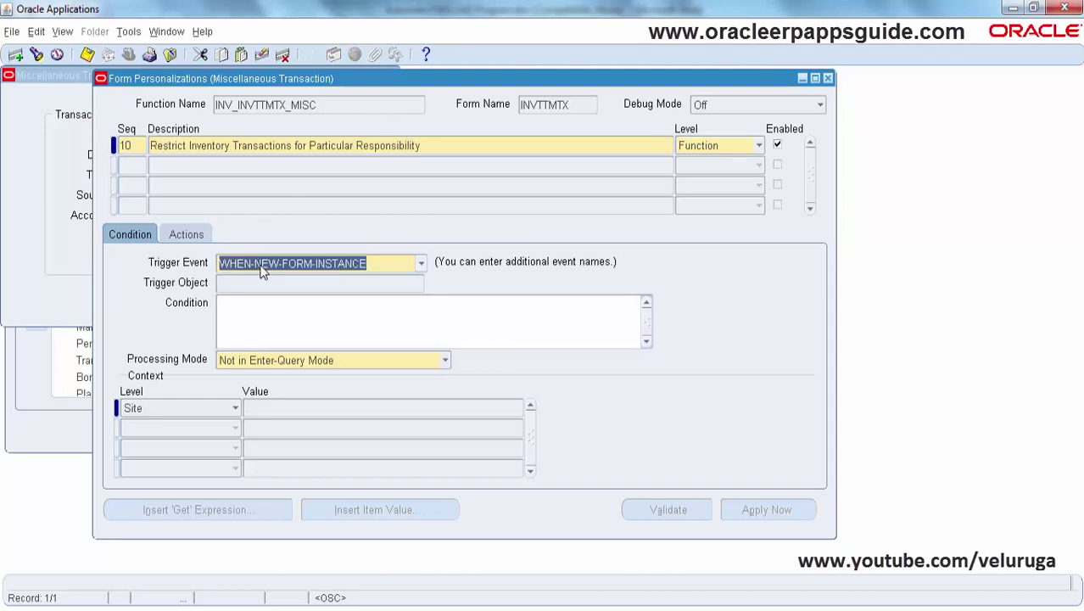
left_click(422, 265)
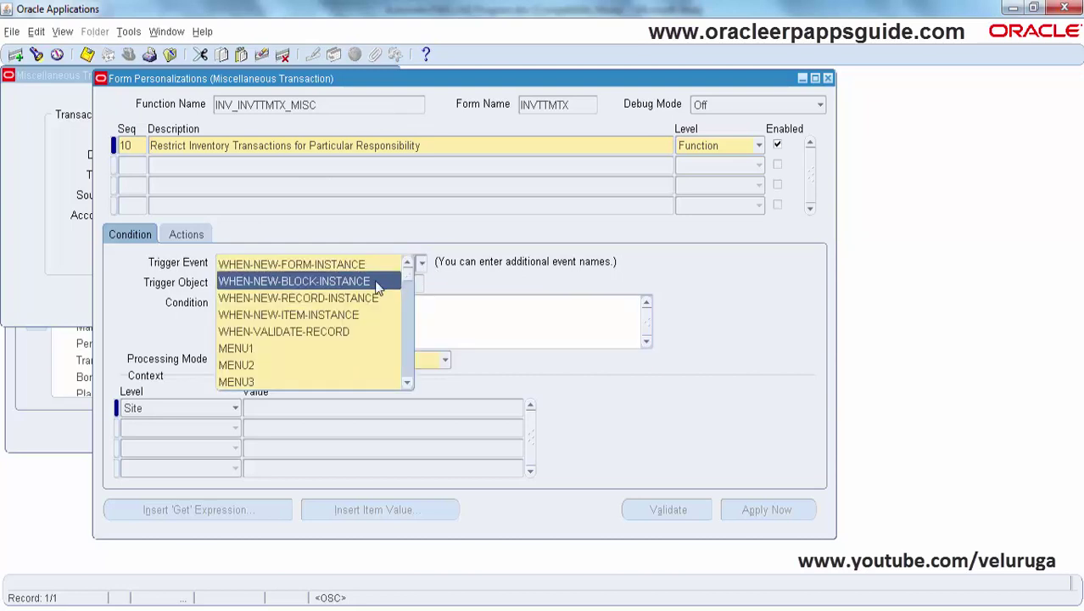
left_click(337, 317)
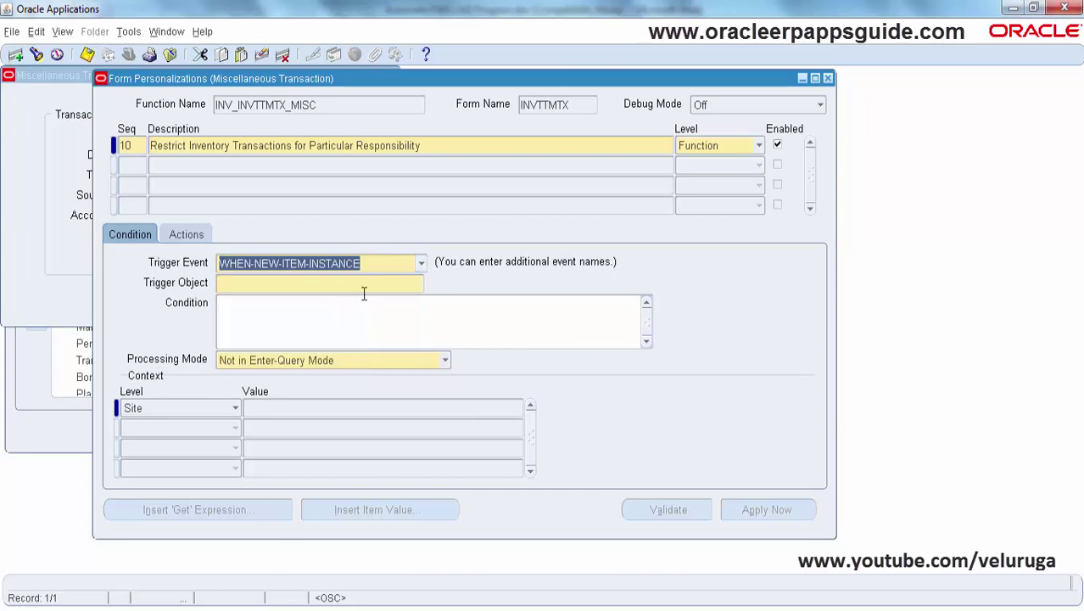
left_click(244, 282)
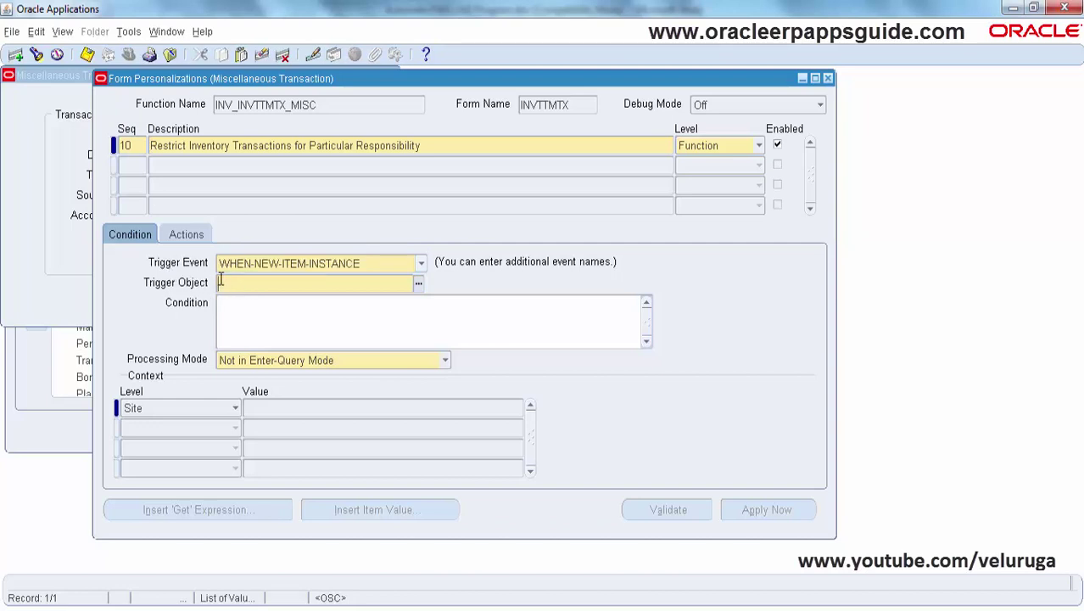
Return to the Miscellaneous Transaction form and change its transaction type to Miscellaneous Recpt(RG Update).
left_click(67, 219)
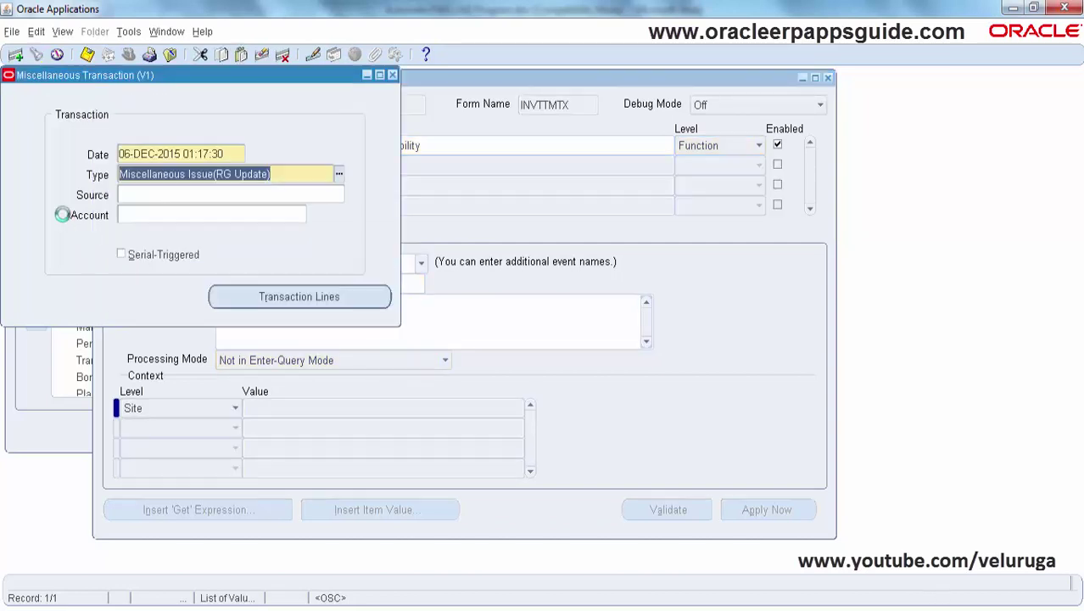
left_click(157, 194)
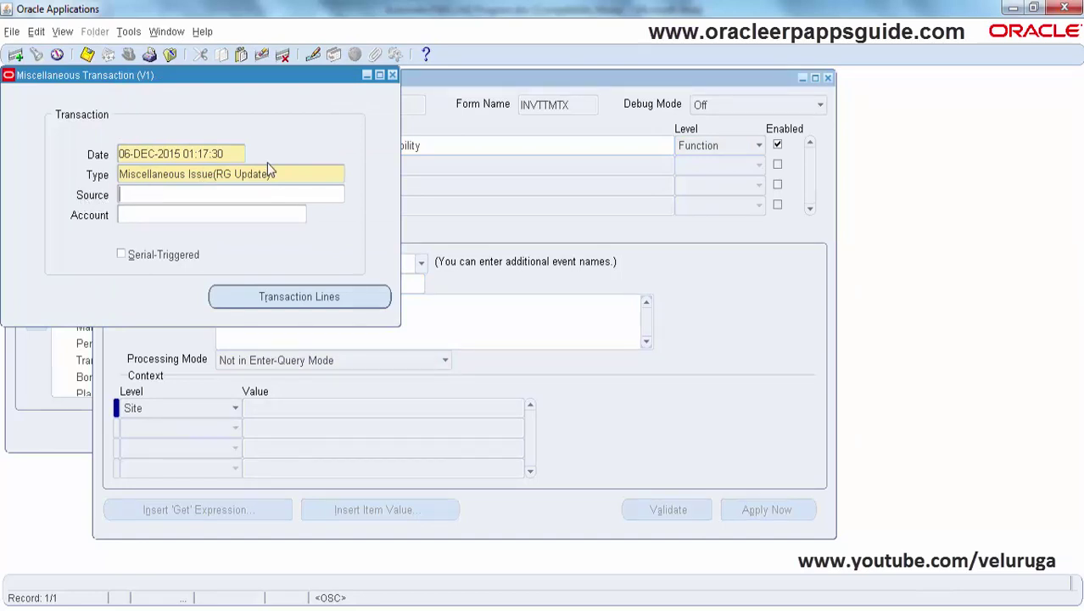
left_click(302, 174)
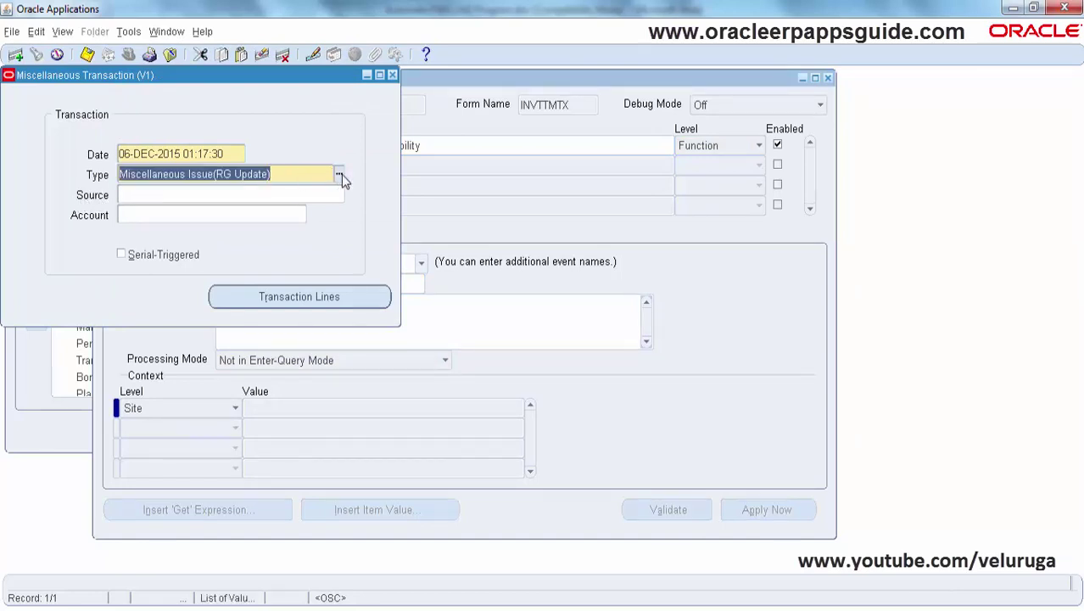
left_click(340, 174)
type("miscellaneous %")
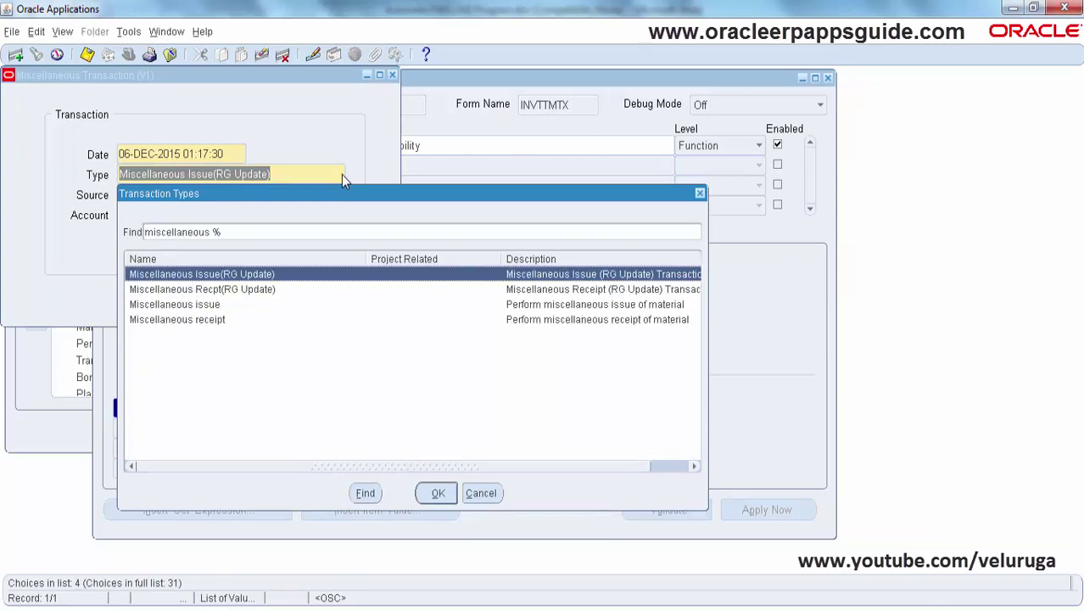
key("Down")
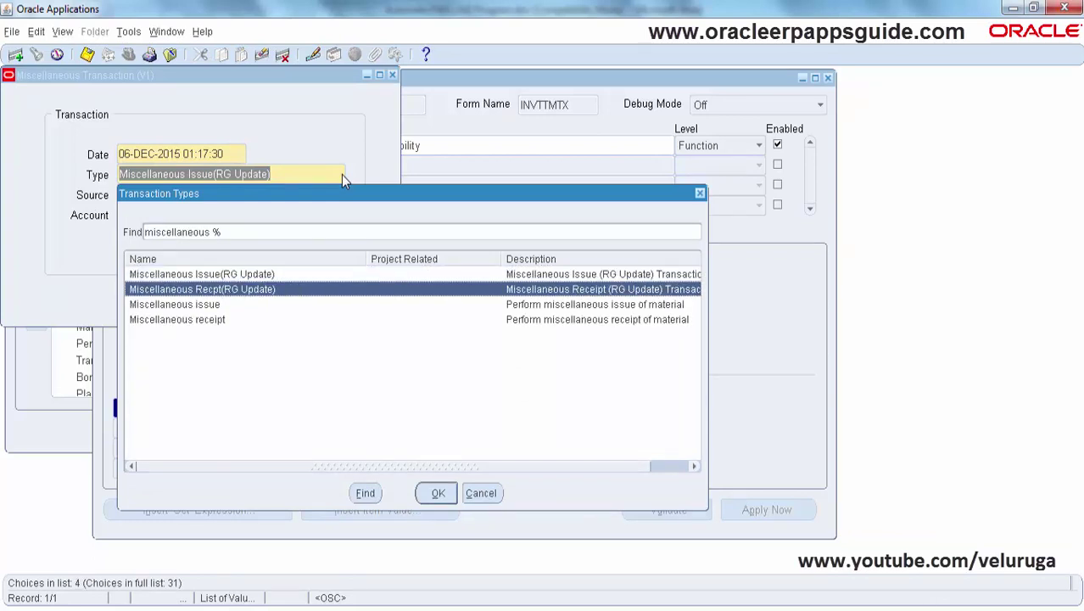
key("Return")
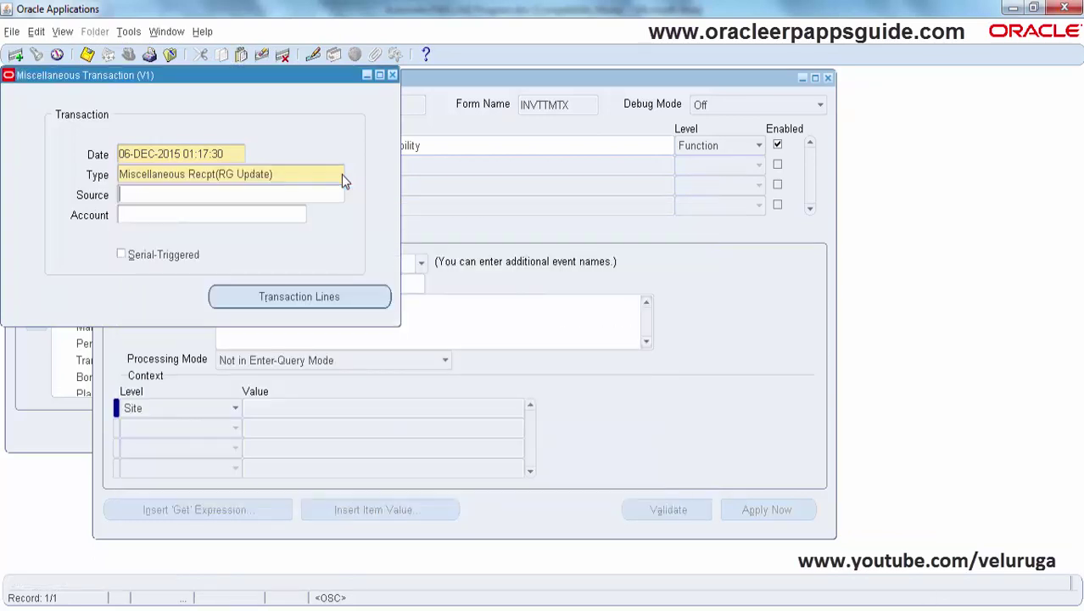
Examine the block and field name behind the transaction's Source field, and return to the personalization rule's condition.
left_click(124, 194)
left_click(206, 32)
mouse_move(288, 112)
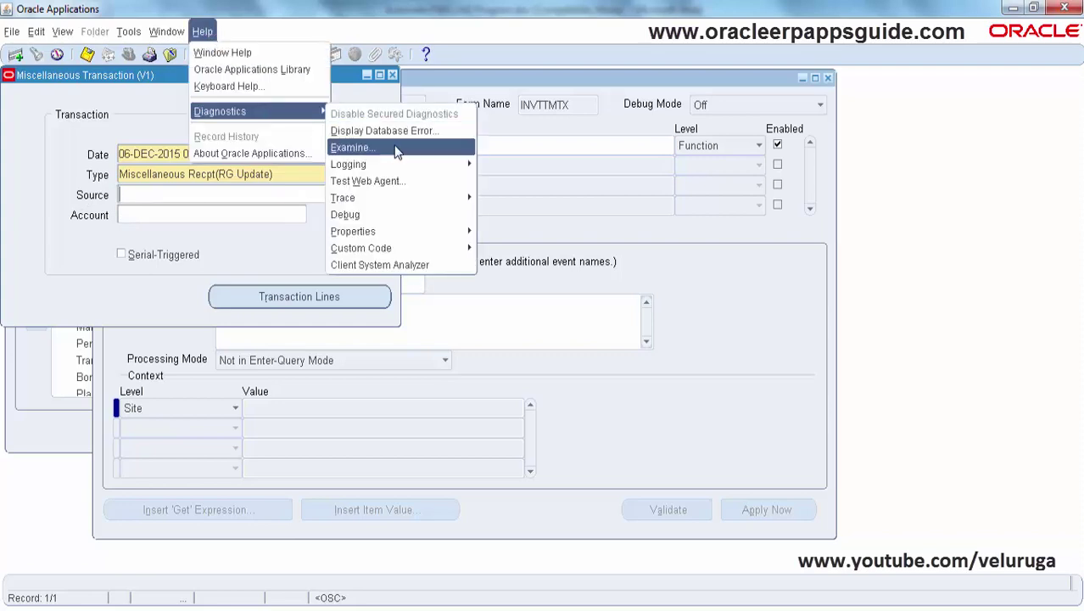
left_click(395, 148)
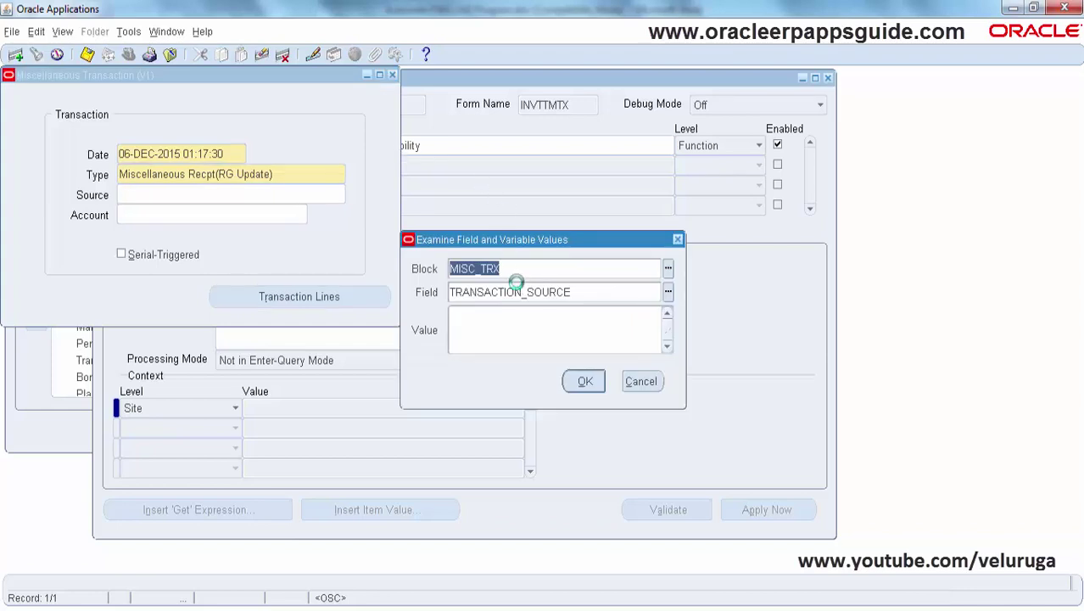
key("Tab")
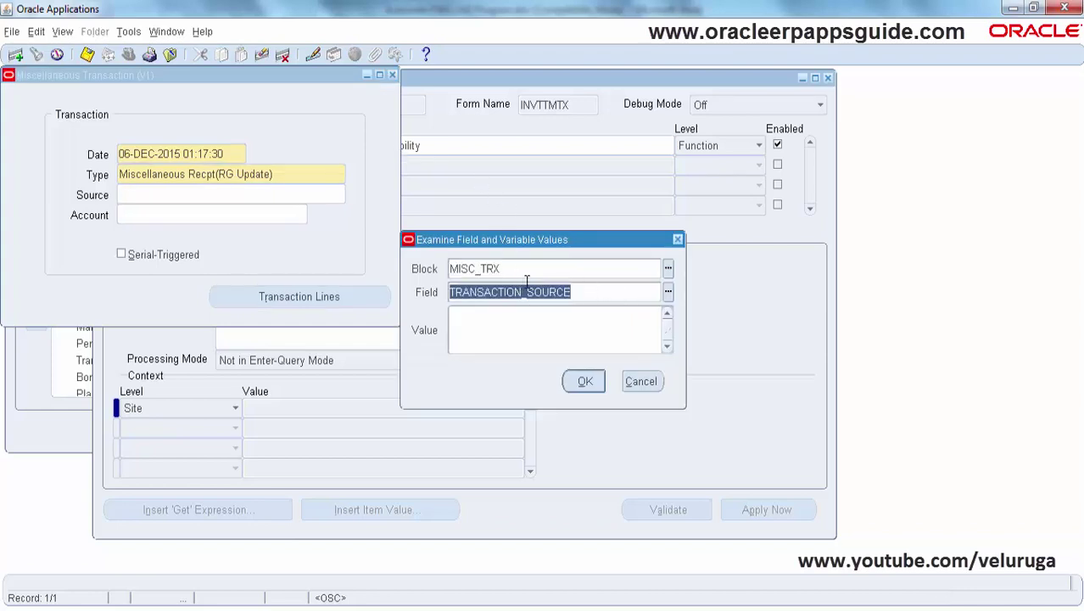
left_click(634, 378)
left_click(474, 323)
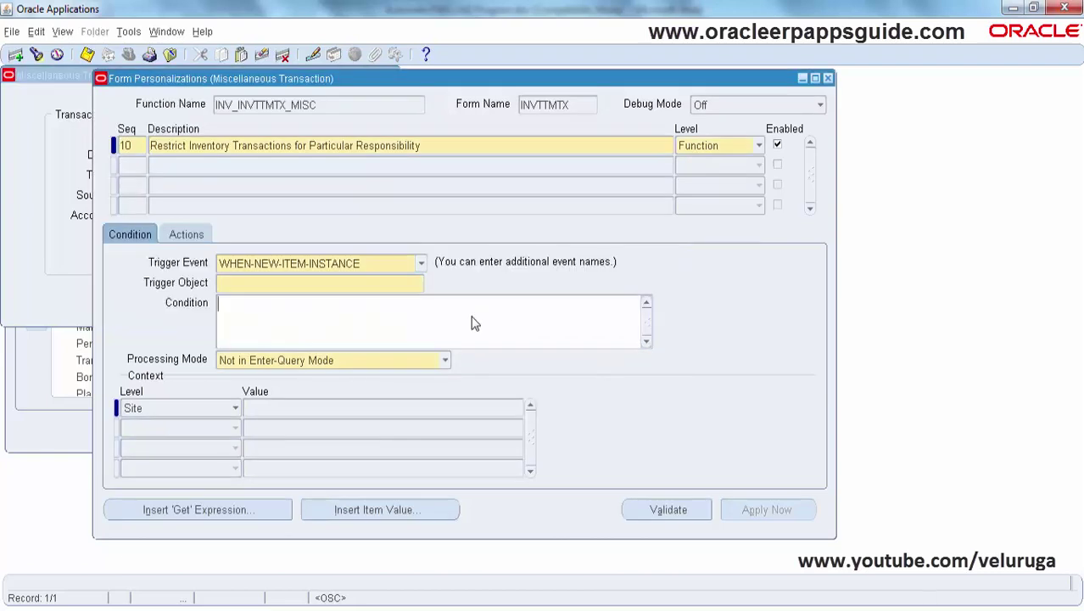
Set the rule's trigger object to MISC_TRX.TRANSACTION_SOURCE, found by searching for MISC_TRX.TR.
left_click(397, 285)
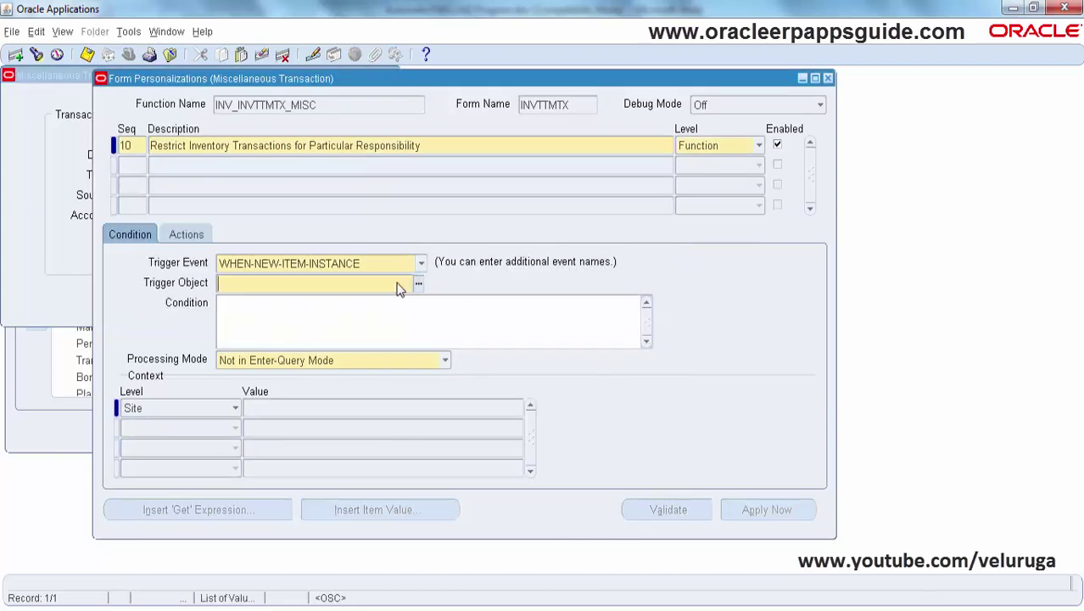
type("MISC")
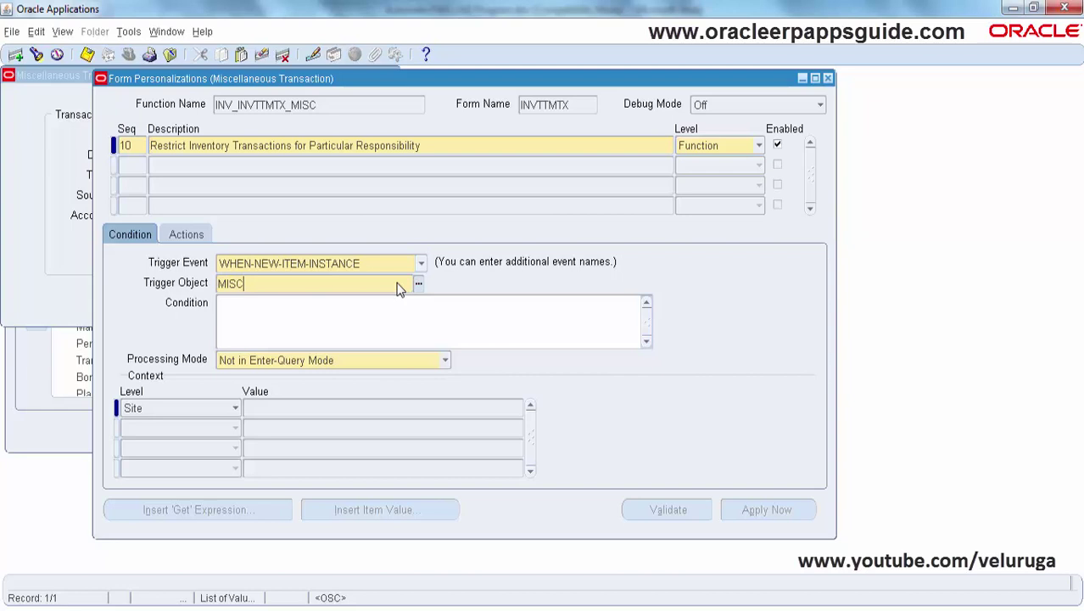
type("_TRX.TR")
key("Tab")
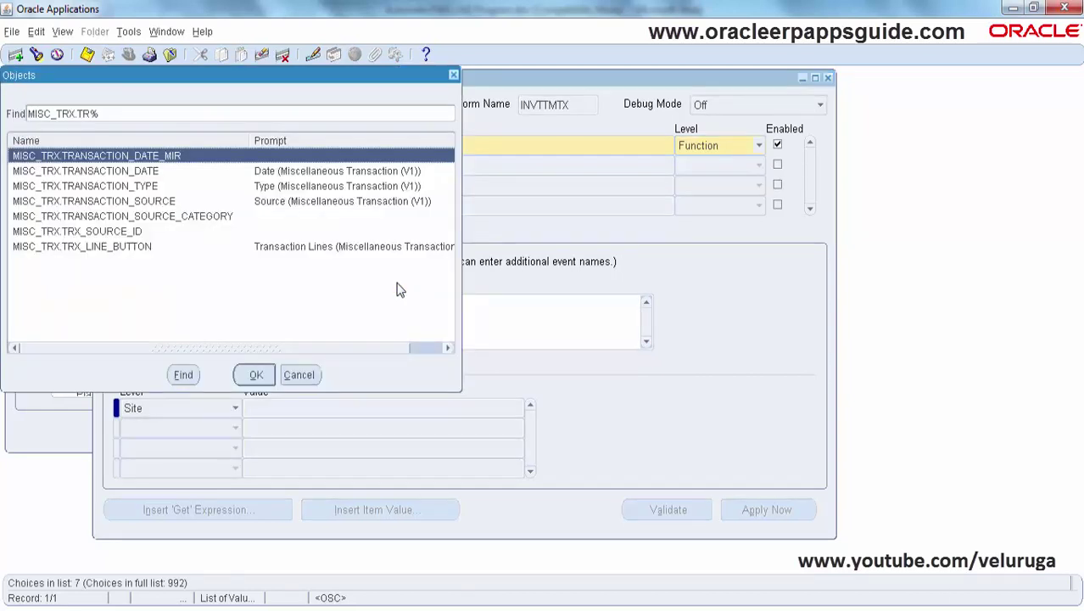
key("Down")
key("Down")
key("Down")
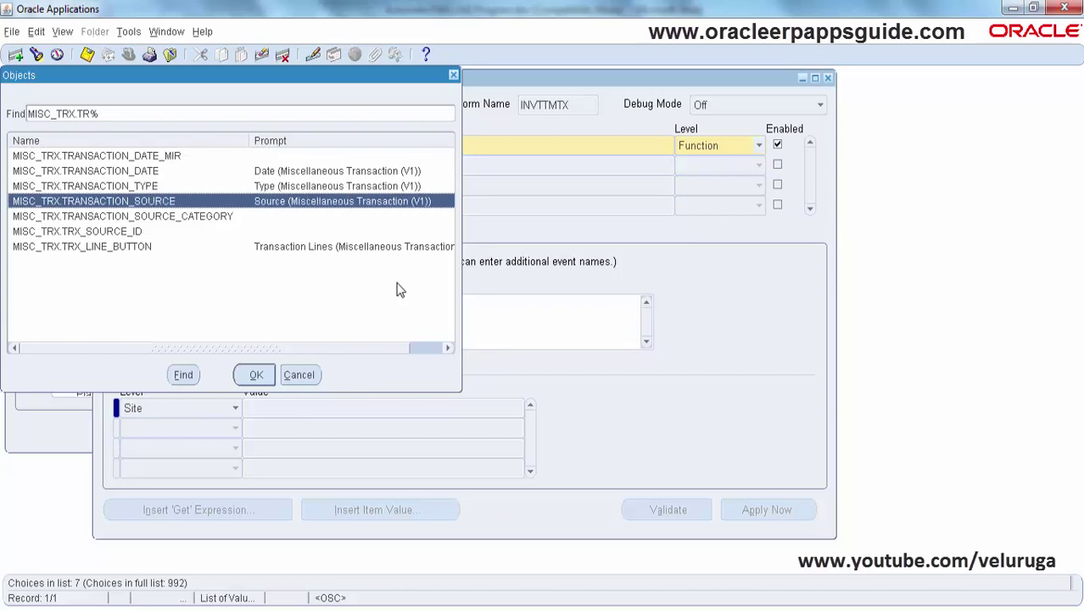
key("Return")
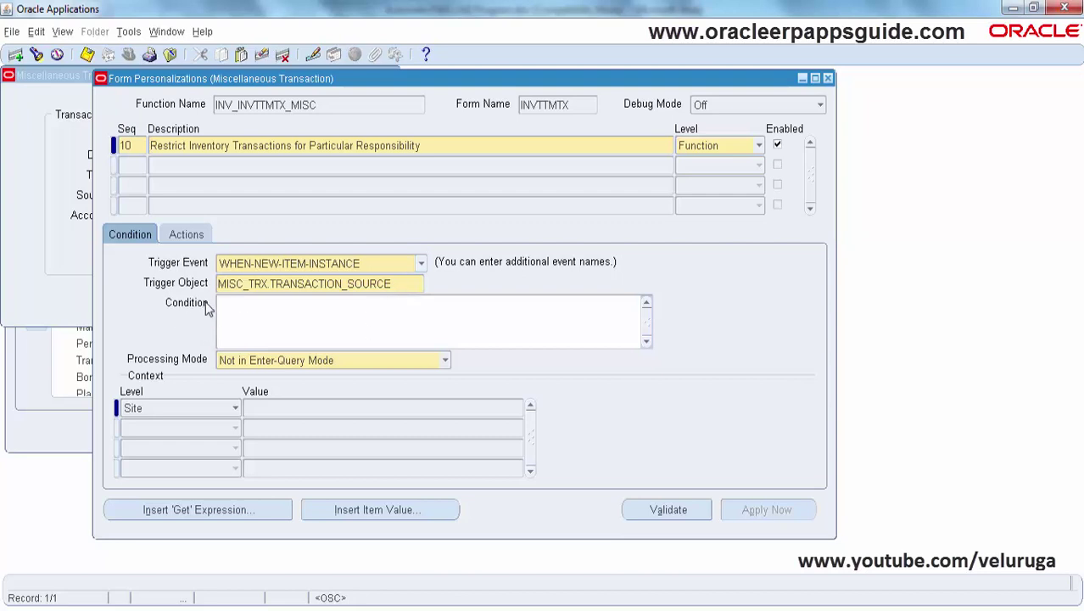
Check the transaction's type value and start the rule's condition with :MISC_TRX.TRANSACTION_TYPE IN ('Miscellaneous Recpt(RG Update)', in the personalization.
left_click(68, 178)
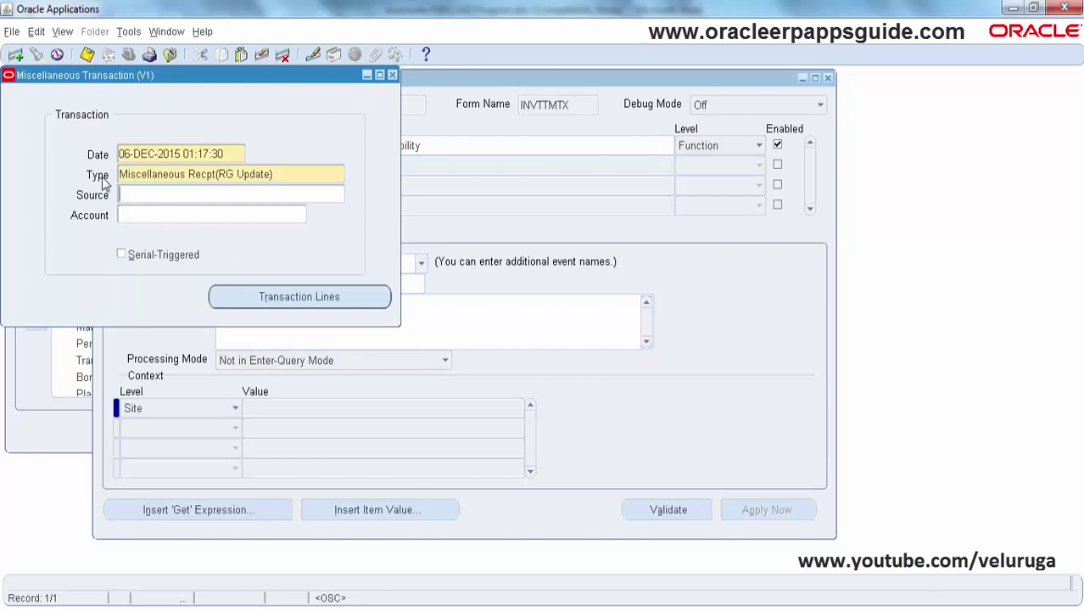
left_click(153, 173)
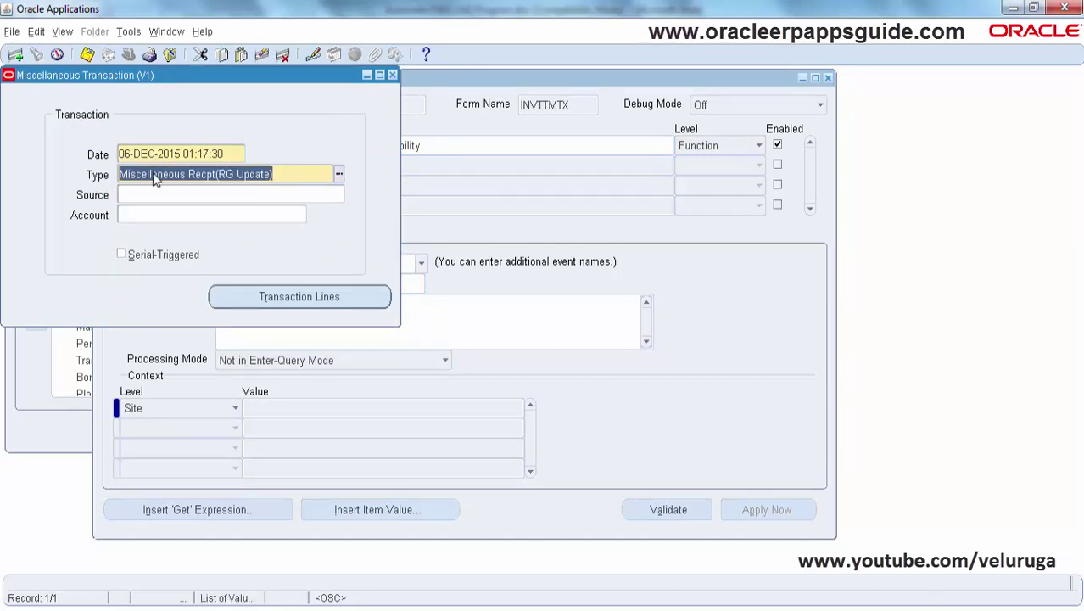
left_click(451, 318)
type(":")
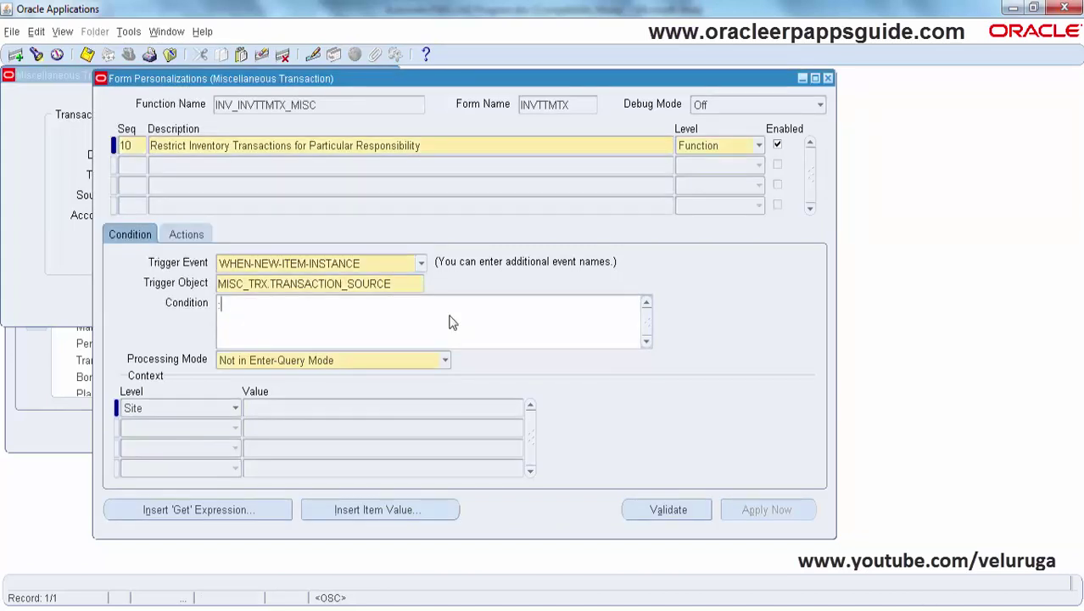
type("MISC_TRX.TRANSCA")
key("BackSpace")
key("BackSpace")
type("A")
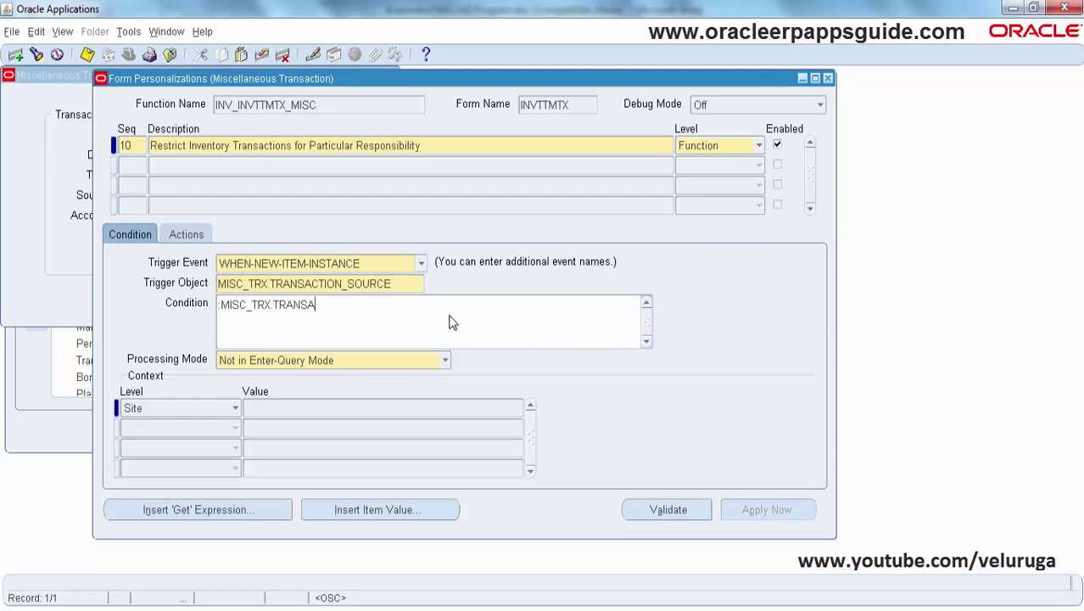
type("CTION_TYPE IN (")
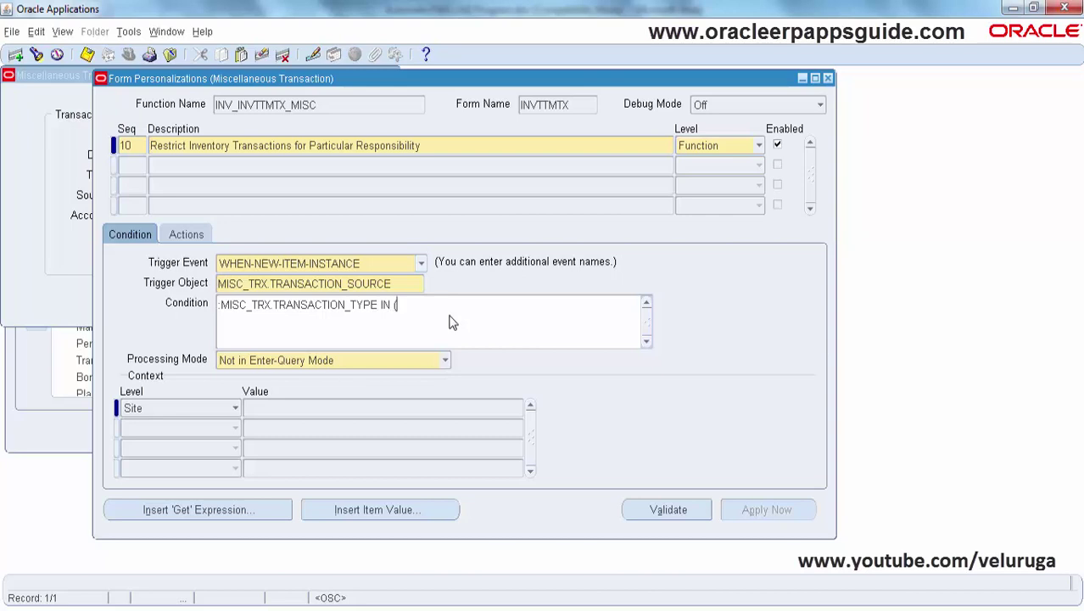
type("'Miscellaneous Recpt(RG Update)")
type("',")
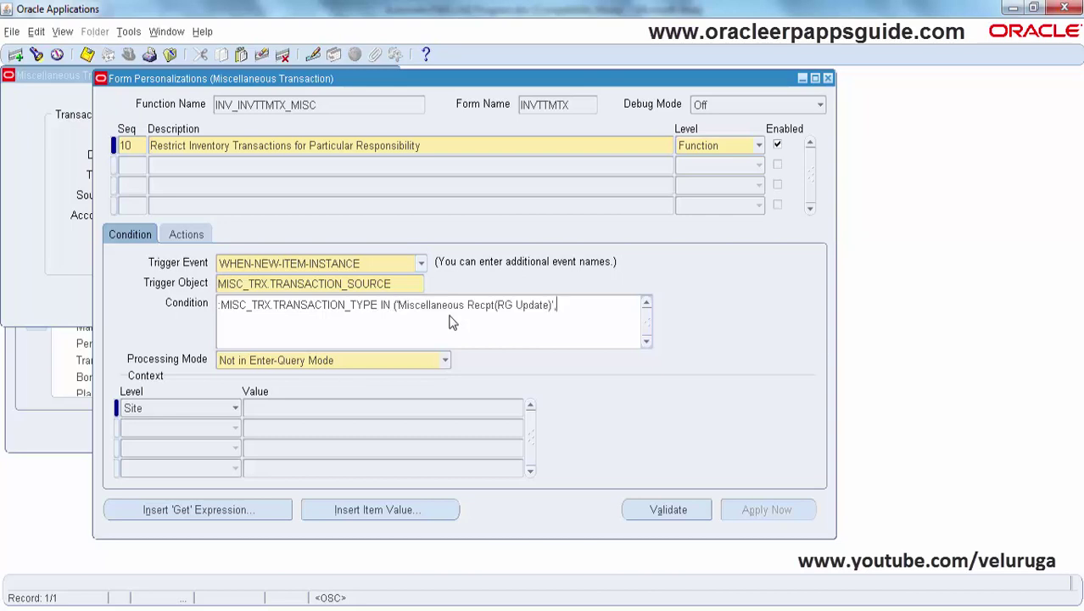
Change the type on the Miscellaneous Transaction form to Miscellaneous Issue(RG Update) and copy that type name.
left_click(4, 146)
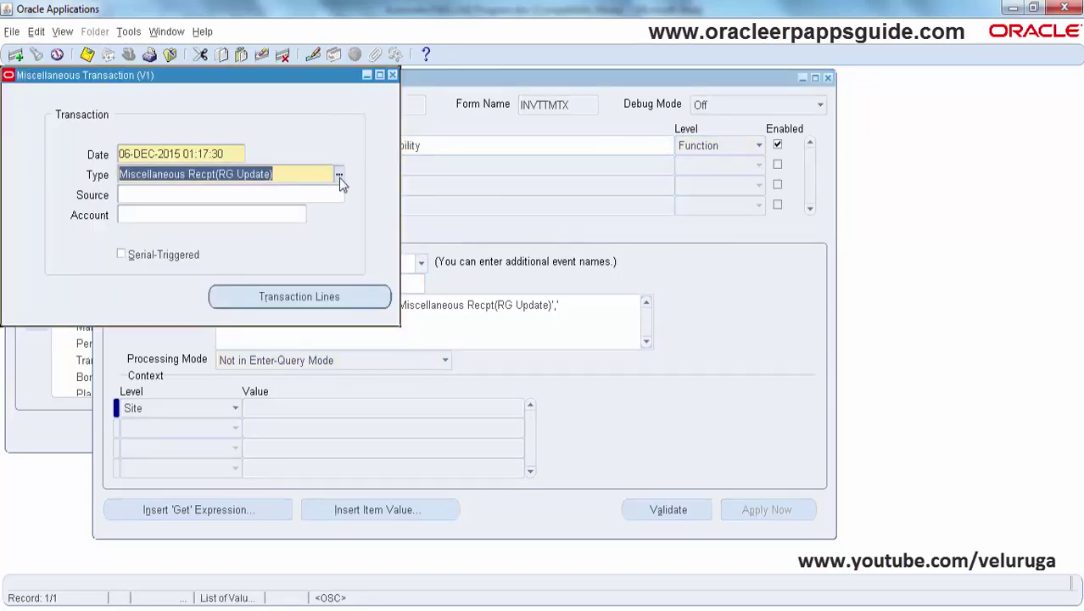
left_click(338, 174)
key("Return")
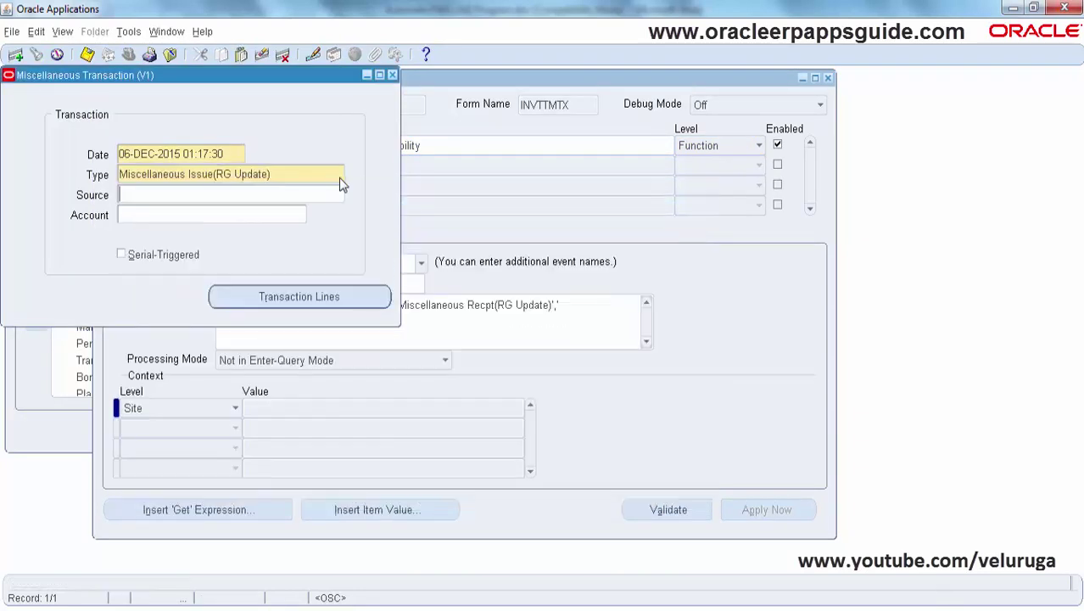
left_click(305, 176)
left_click_drag(304, 175, 65, 174)
key("ctrl+c")
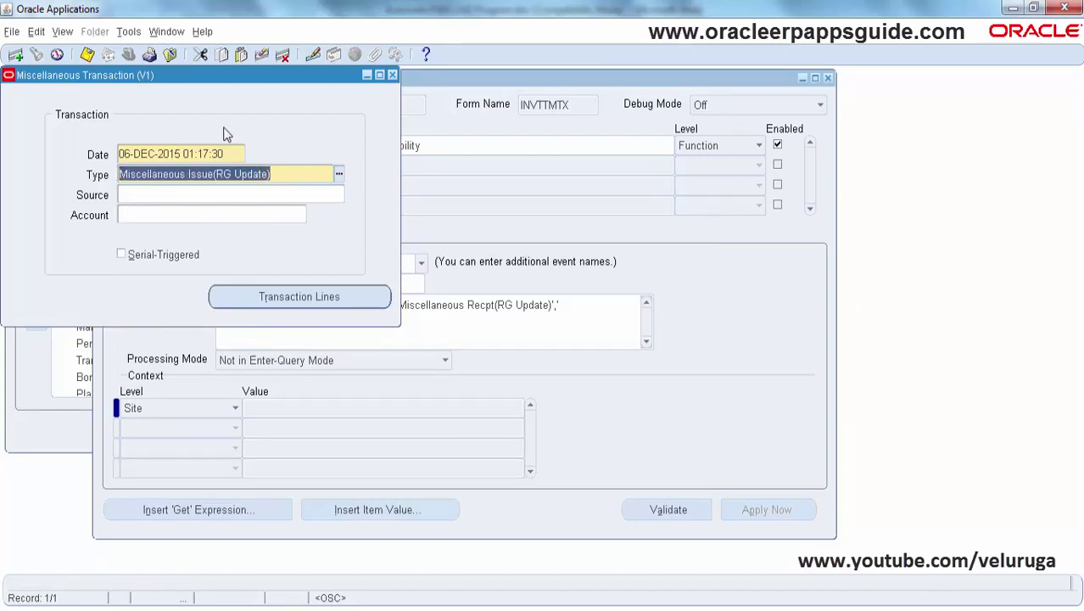
Complete the rule's condition by adding the copied 'Miscellaneous Issue(RG Update)' as second value and closing the parenthesis.
left_click(438, 92)
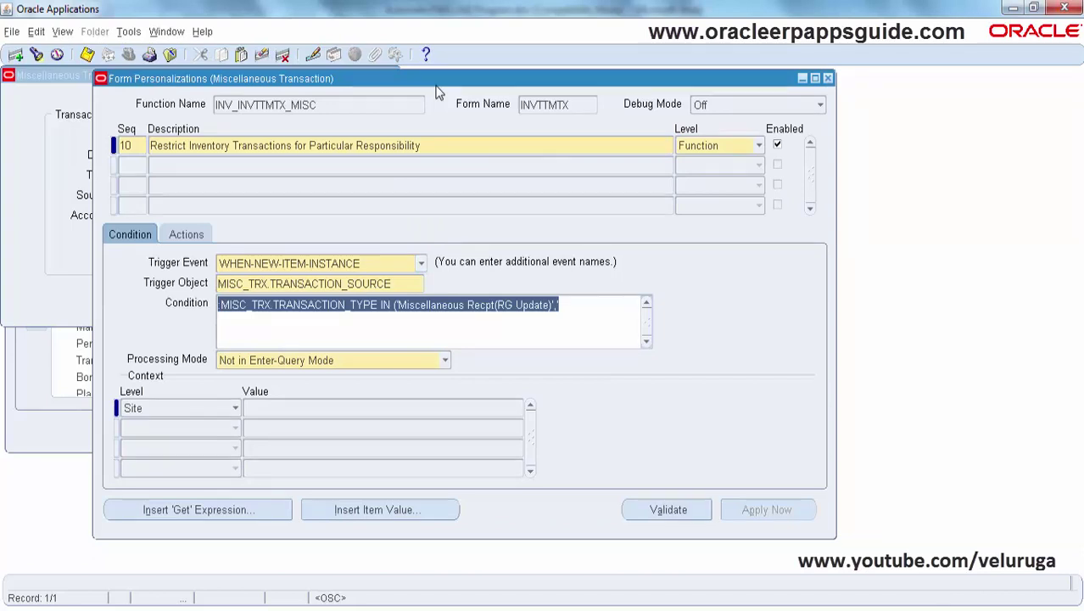
left_click(588, 305)
type("'")
key("ctrl+v")
type("')")
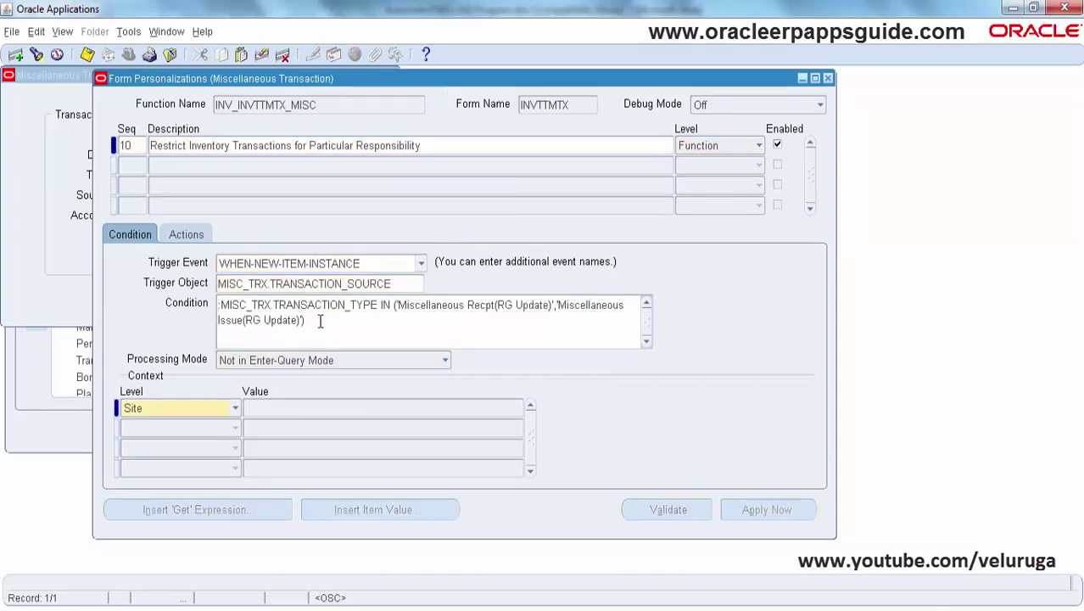
Set the level of the rule's first context row to Responsibility and go to its value.
left_click(237, 408)
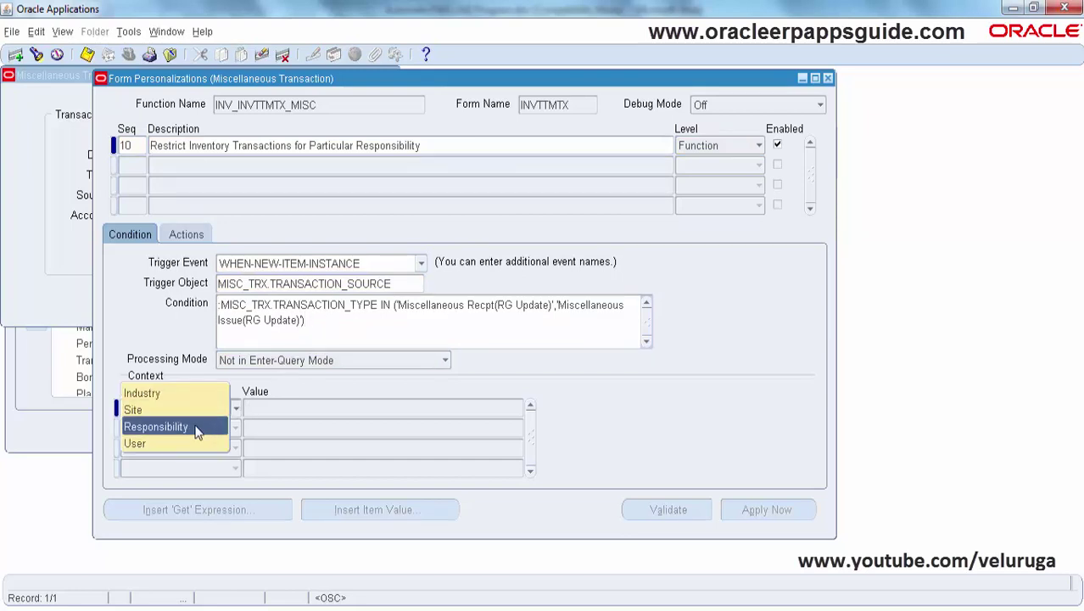
left_click(196, 427)
left_click(255, 409)
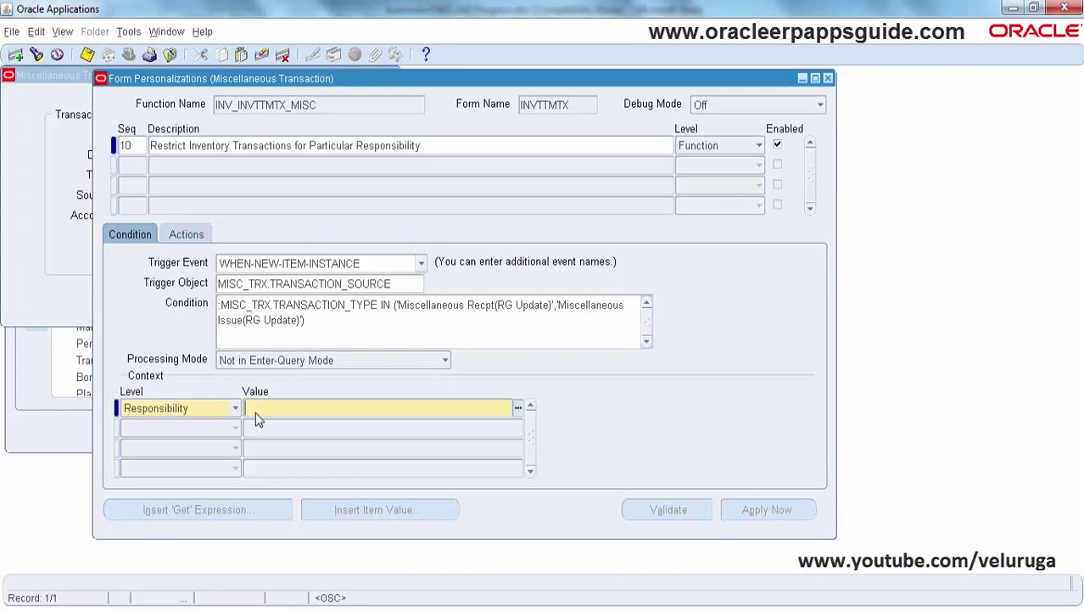
Move the Miscellaneous Transaction and Form Personalizations windows down to uncover the Navigator title showing the responsibility name.
left_click(46, 73)
left_click_drag(49, 91, 49, 114)
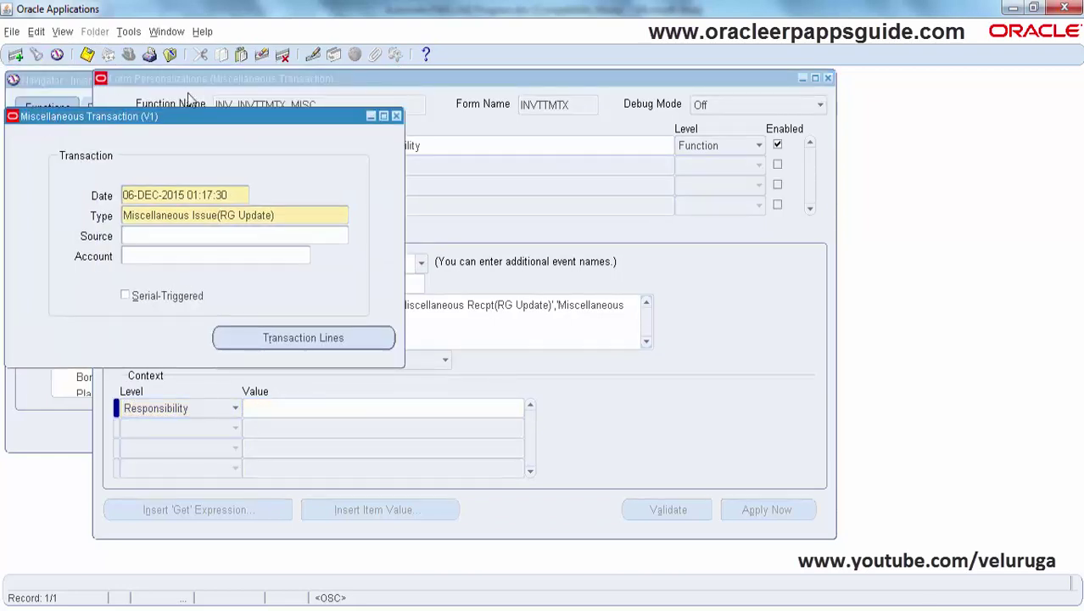
left_click(227, 78)
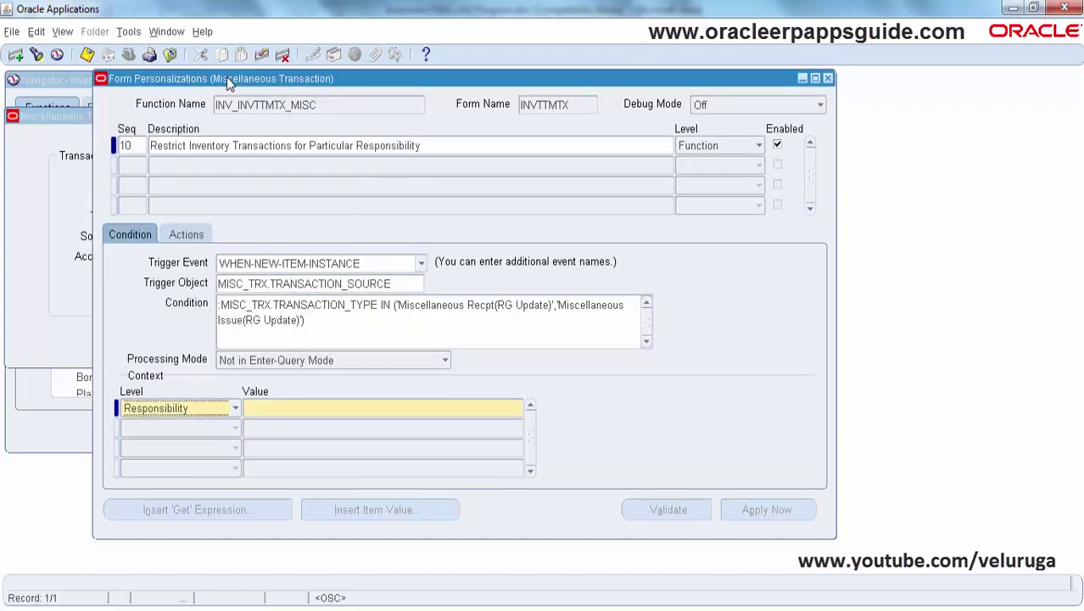
left_click_drag(227, 78, 220, 115)
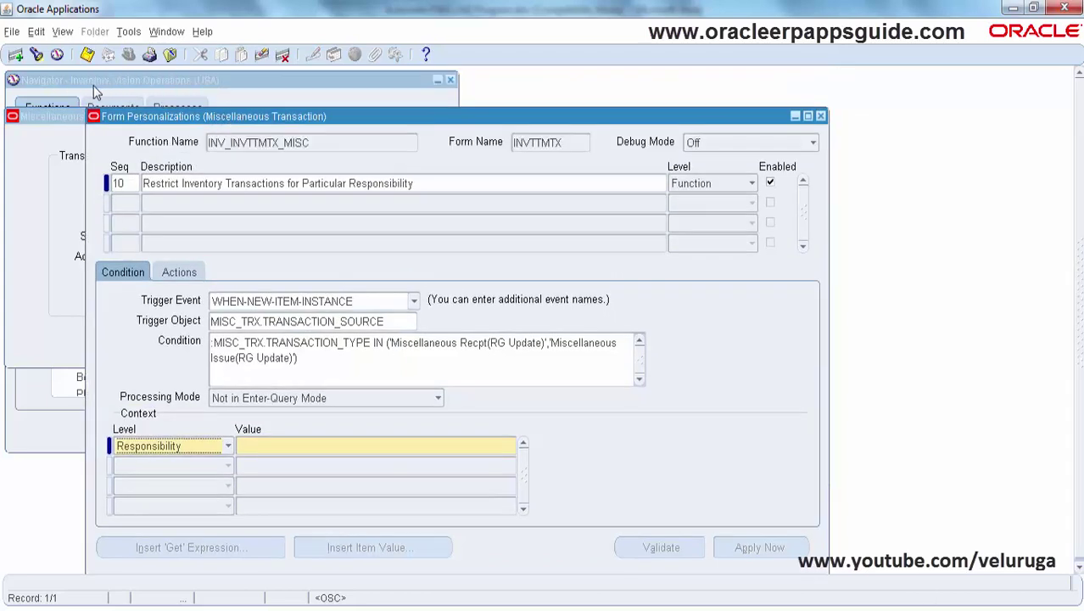
Enter Inventory, Vision Operations (USA) as the value of the Responsibility context row.
left_click(291, 451)
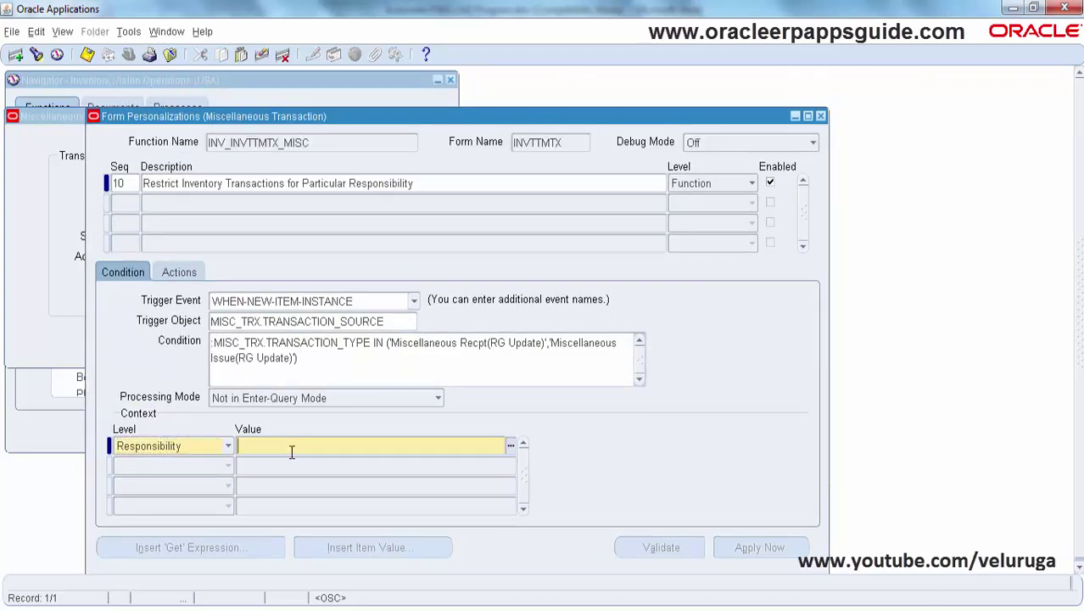
type("Inven")
type("tory, Vision Operations (UA")
key("BackSpace")
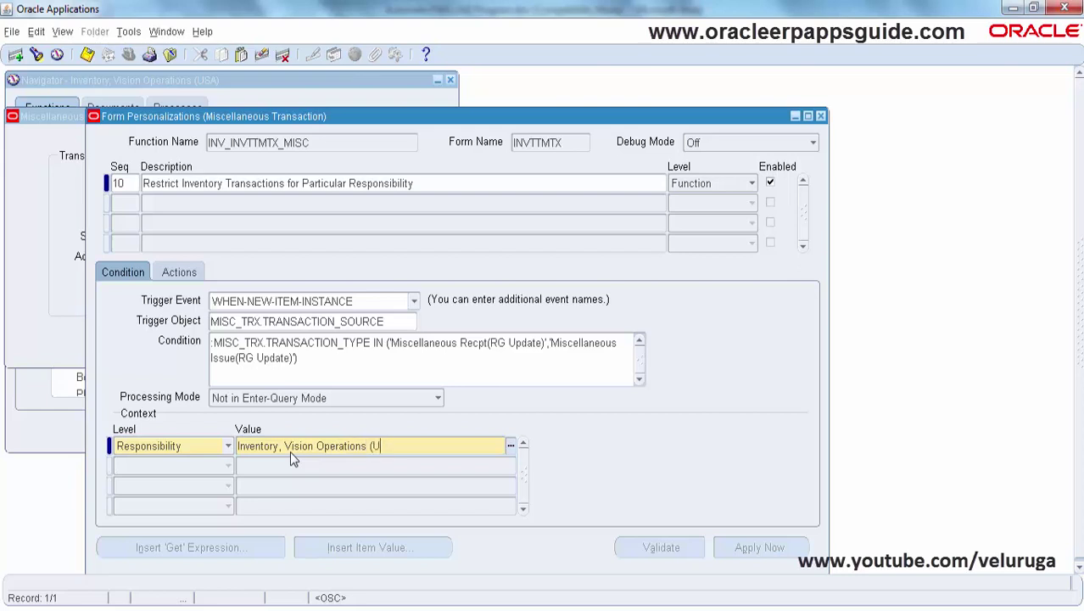
type("SA)")
key("ctrl+l")
left_click(303, 359)
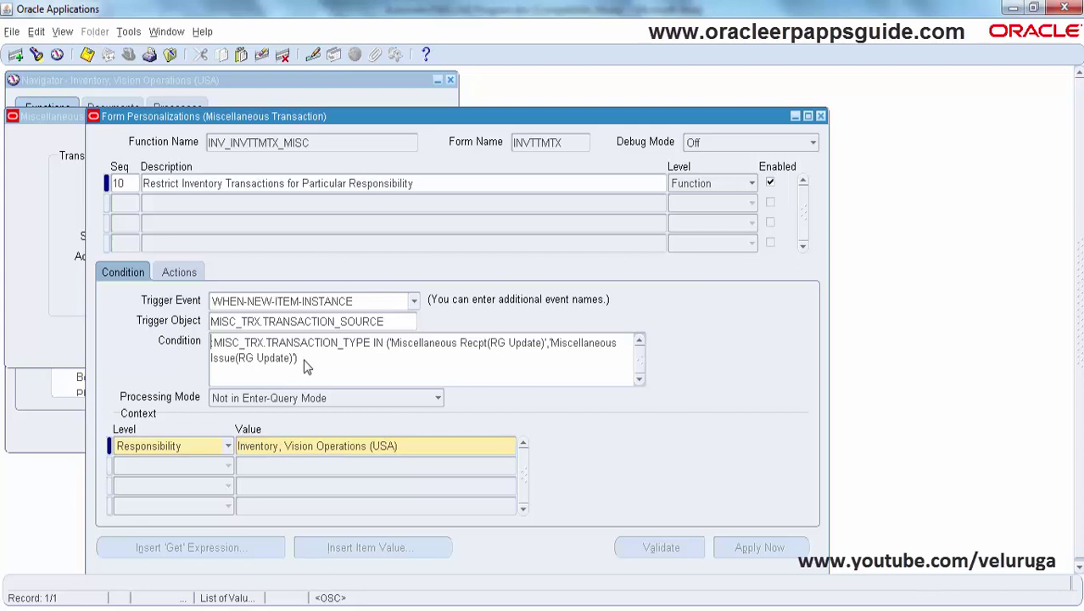
Add an action to the rule with sequence 10, type Builtin and builtin type DO_KEY.
left_click(172, 273)
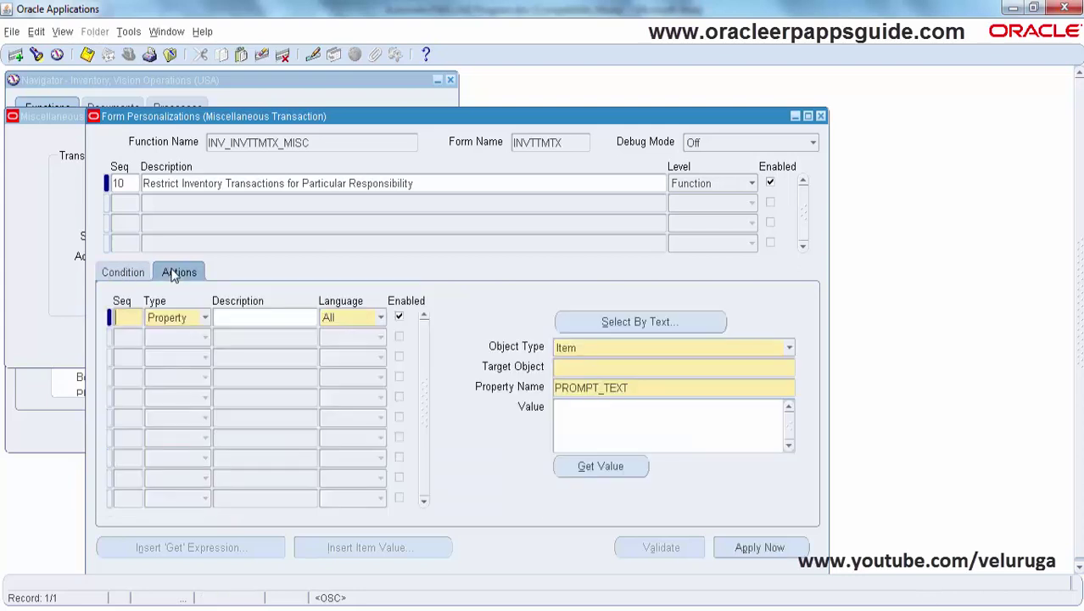
type("10")
left_click(196, 319)
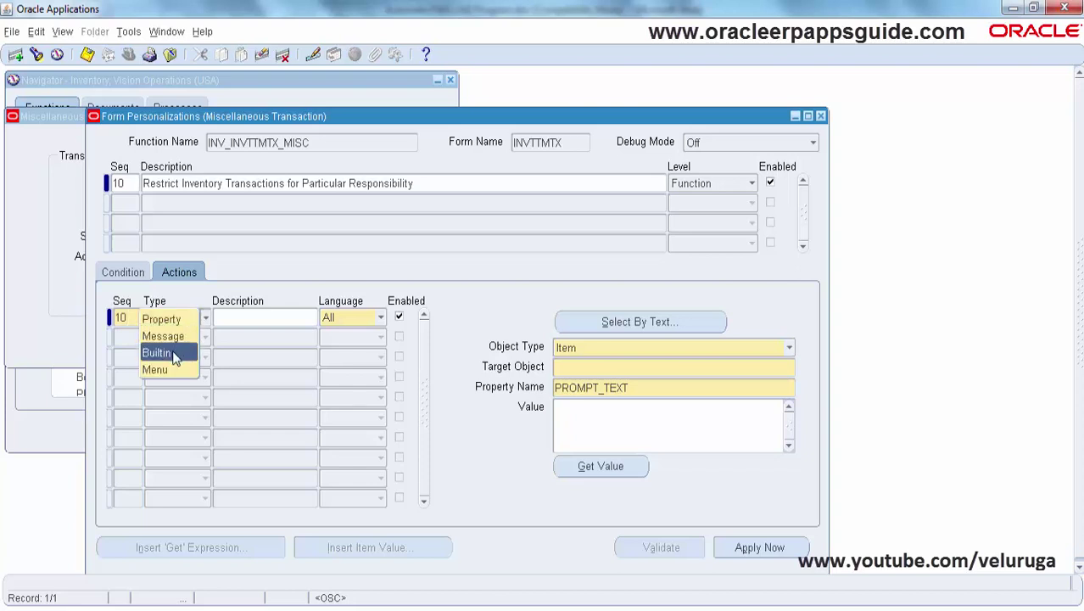
left_click(174, 352)
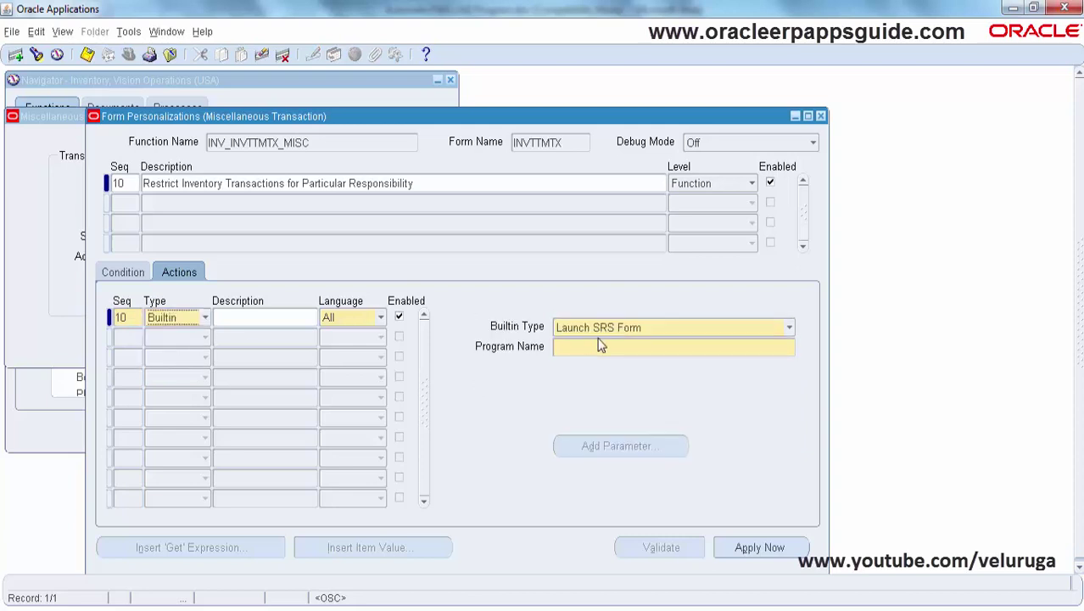
left_click(629, 331)
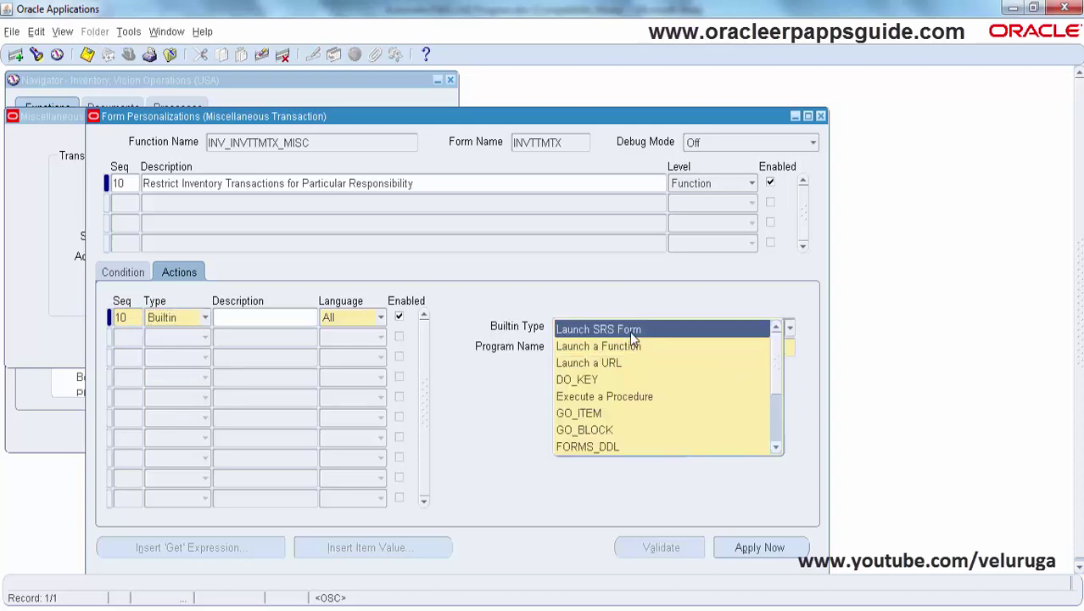
left_click(592, 379)
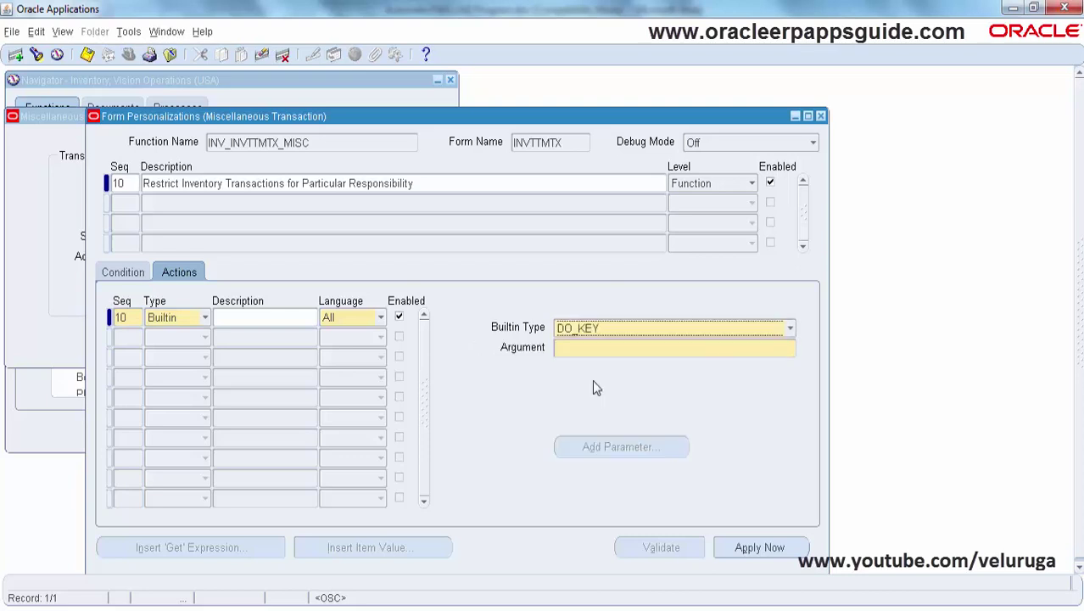
Set the DO_KEY action's argument to CLEAR_BLOCK and save the personalization.
left_click(628, 348)
left_click(789, 348)
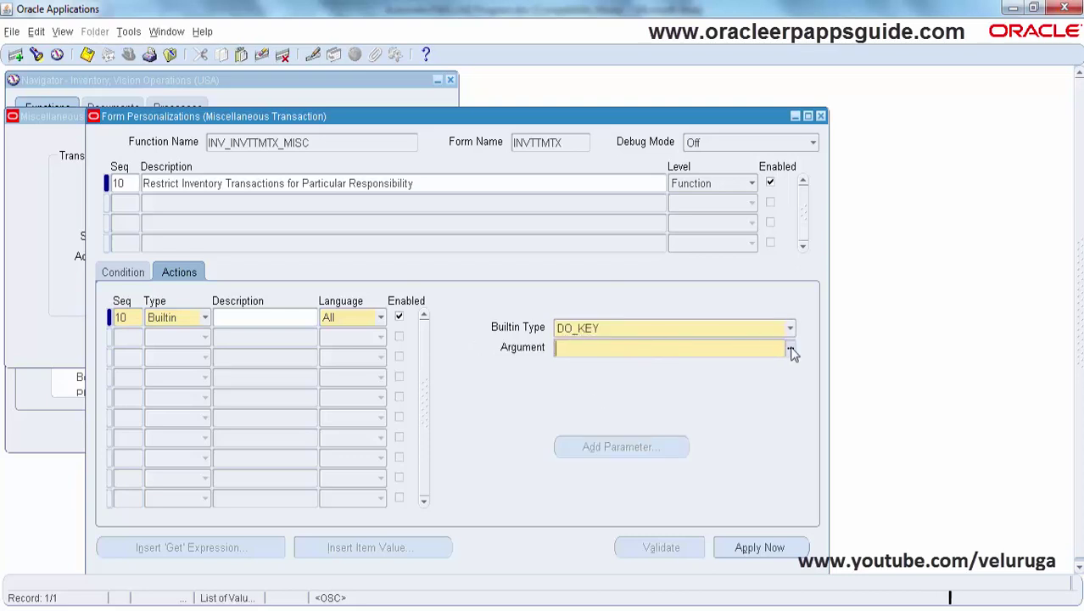
type("c%")
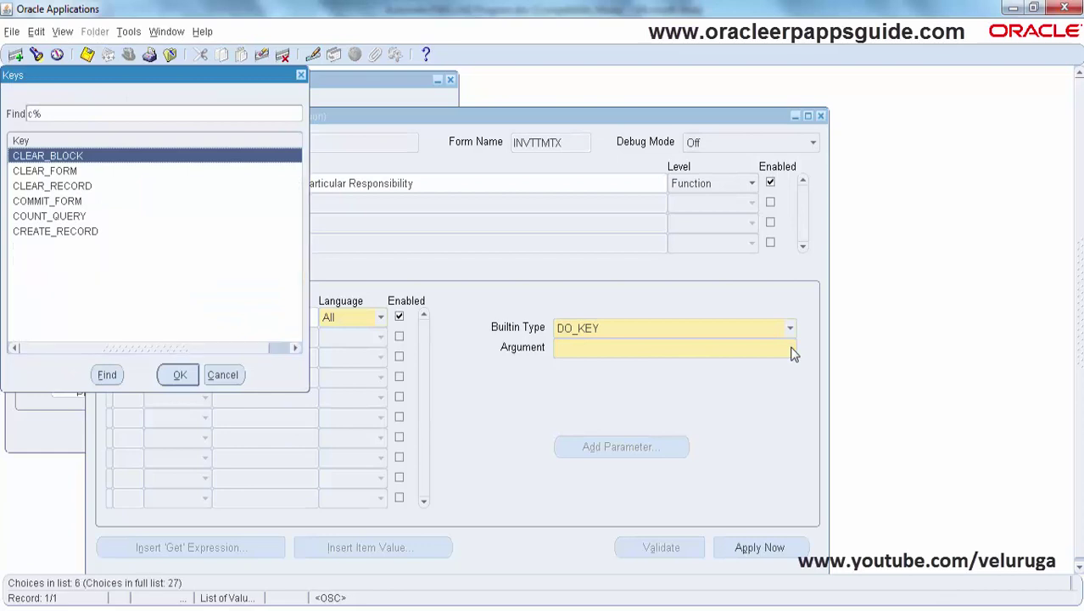
key("Return")
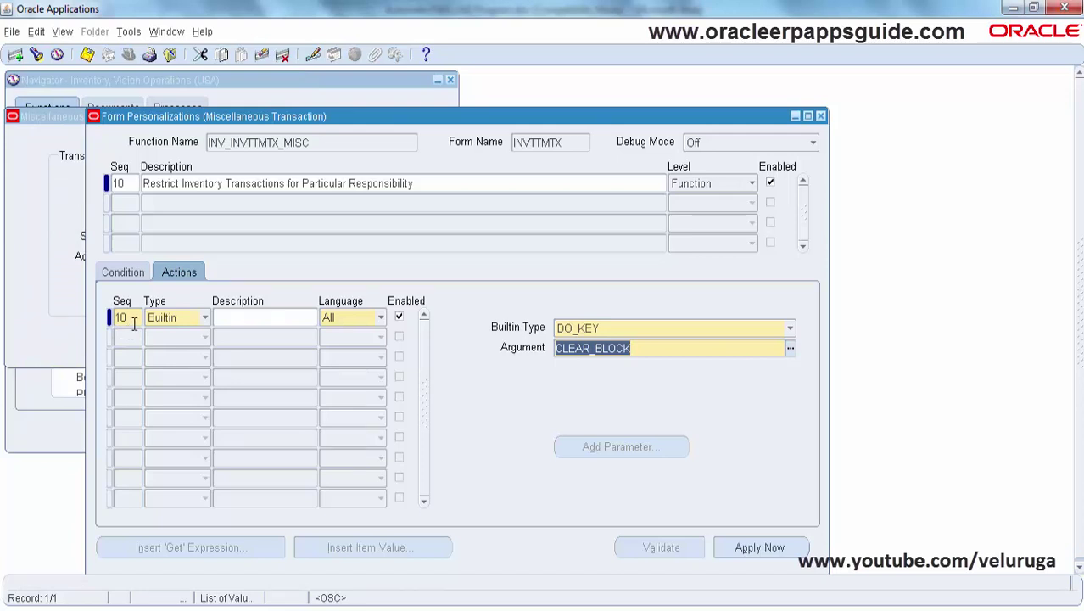
key("ctrl+s")
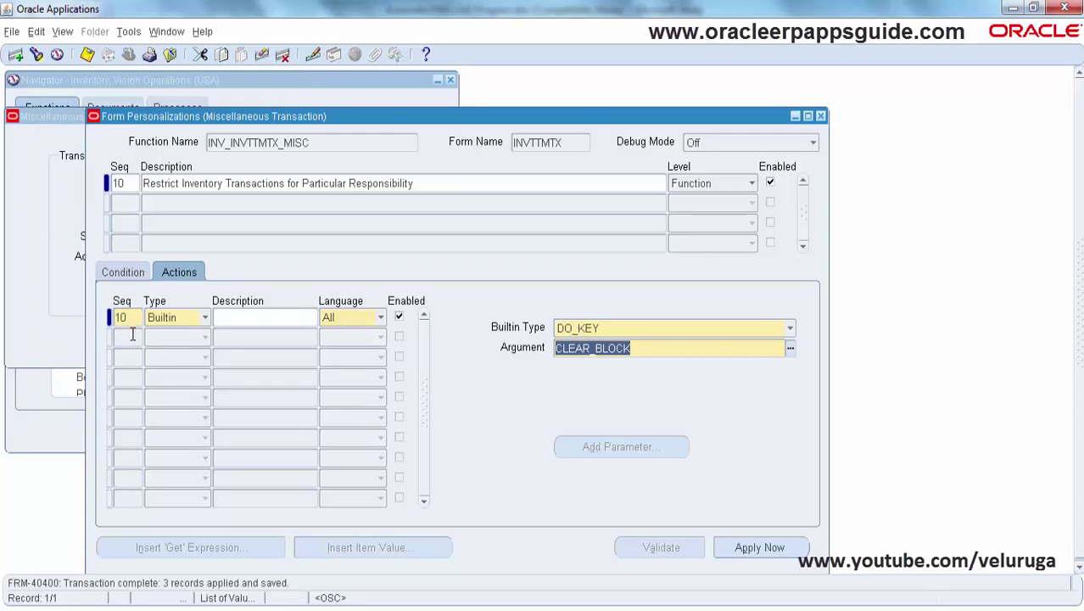
Add a second action to the rule with sequence 20 and type Message.
left_click(131, 337)
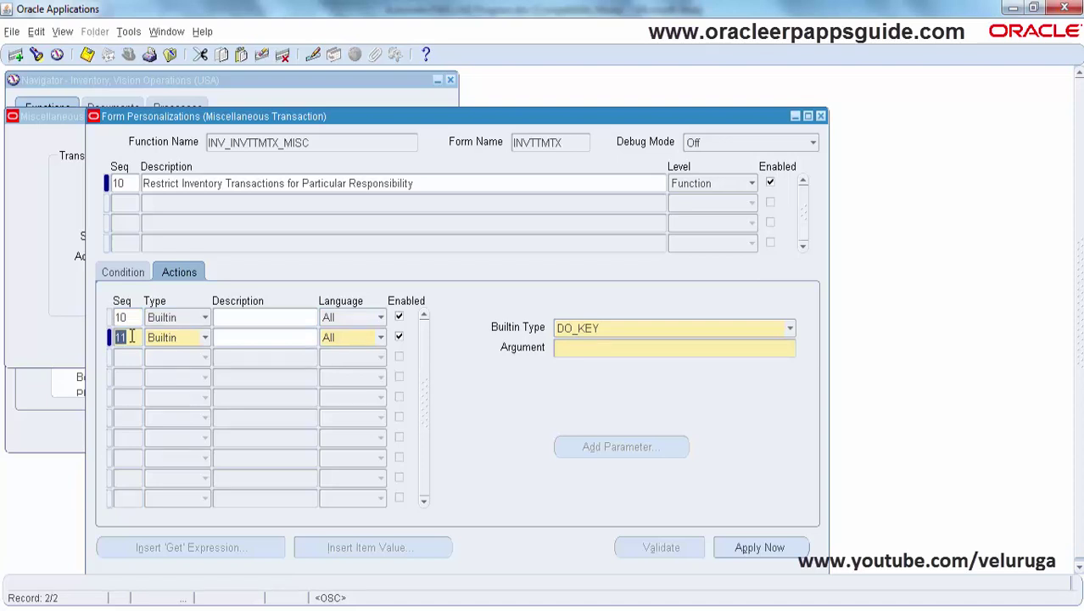
type("20")
key("Tab")
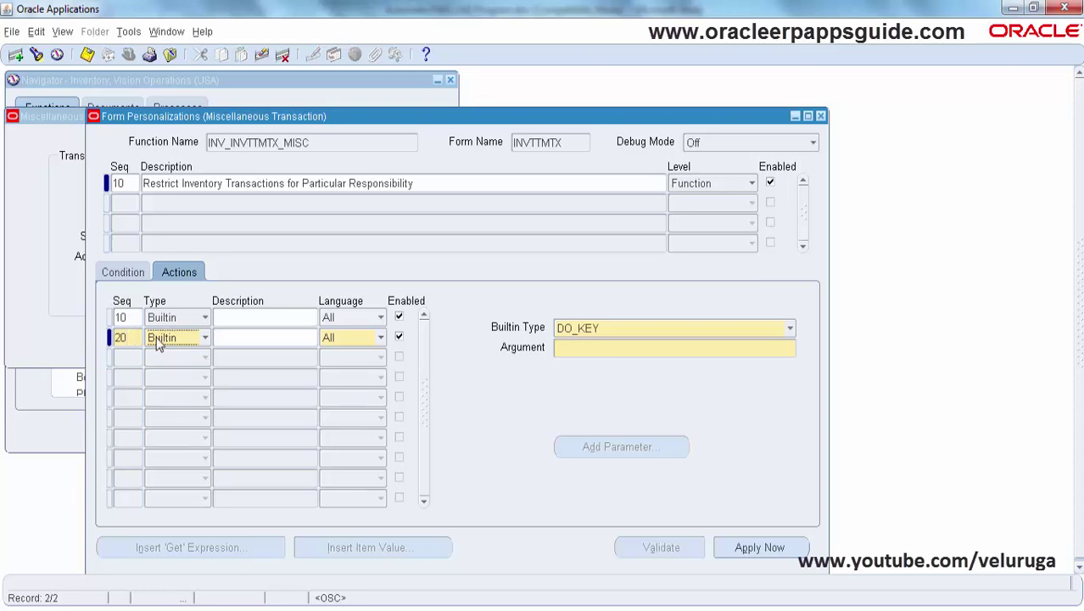
left_click(183, 345)
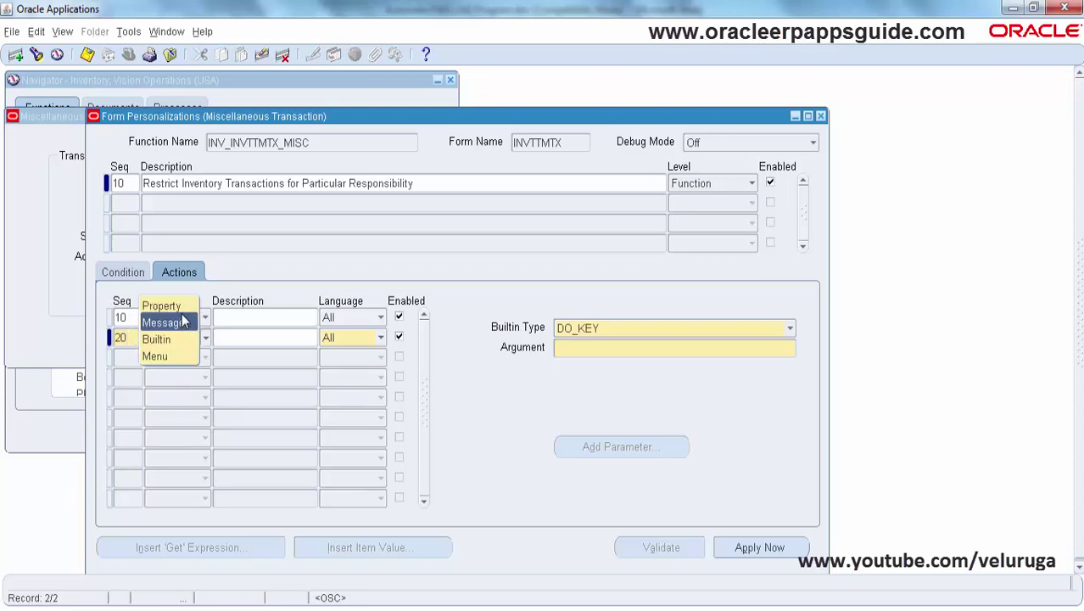
left_click(176, 322)
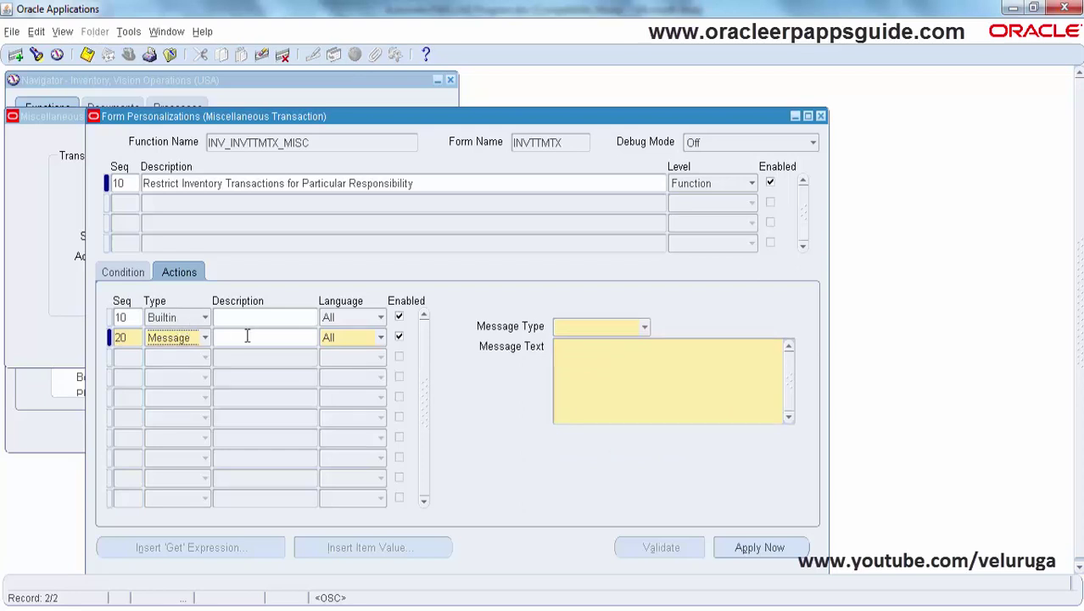
Give action 20 the message type Show and the text "You are not allowed to perform this transaction!.", and save the personalization.
left_click(642, 327)
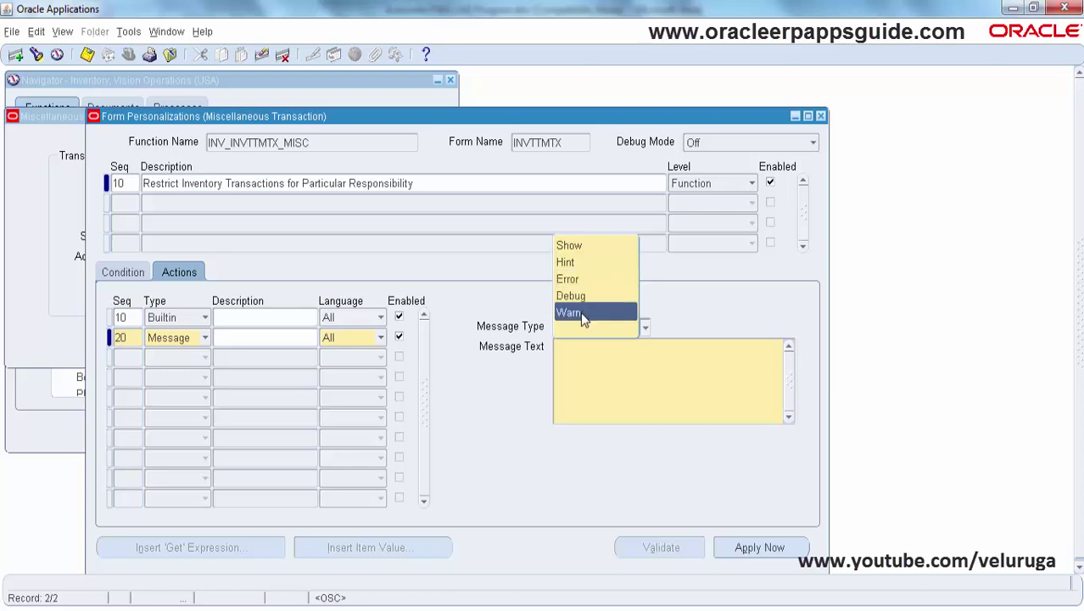
left_click(612, 243)
left_click(609, 356)
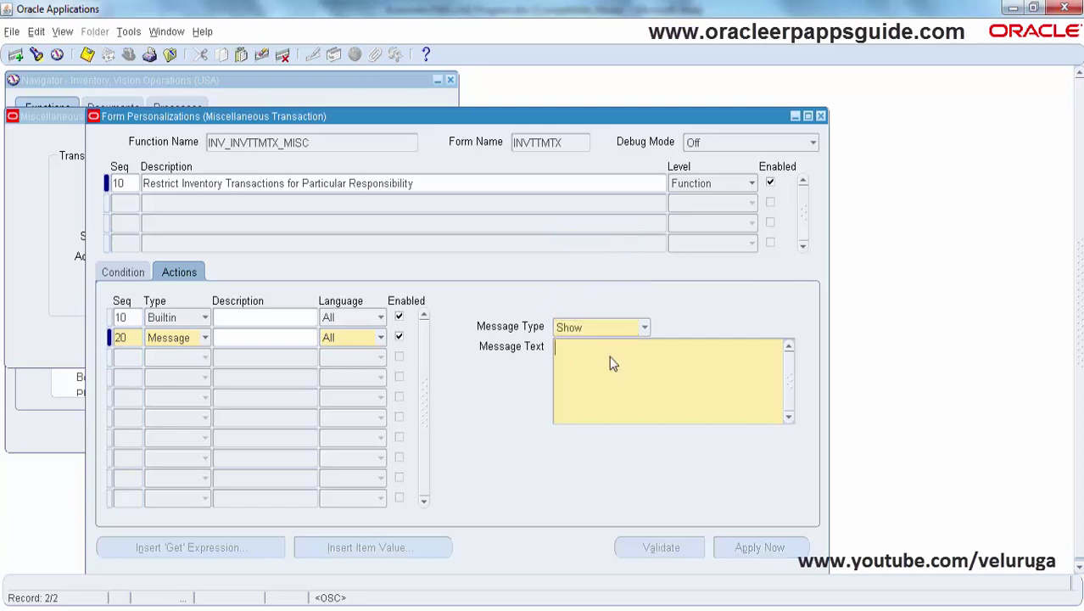
type("Yo")
type("u are not allowed to perform this transa")
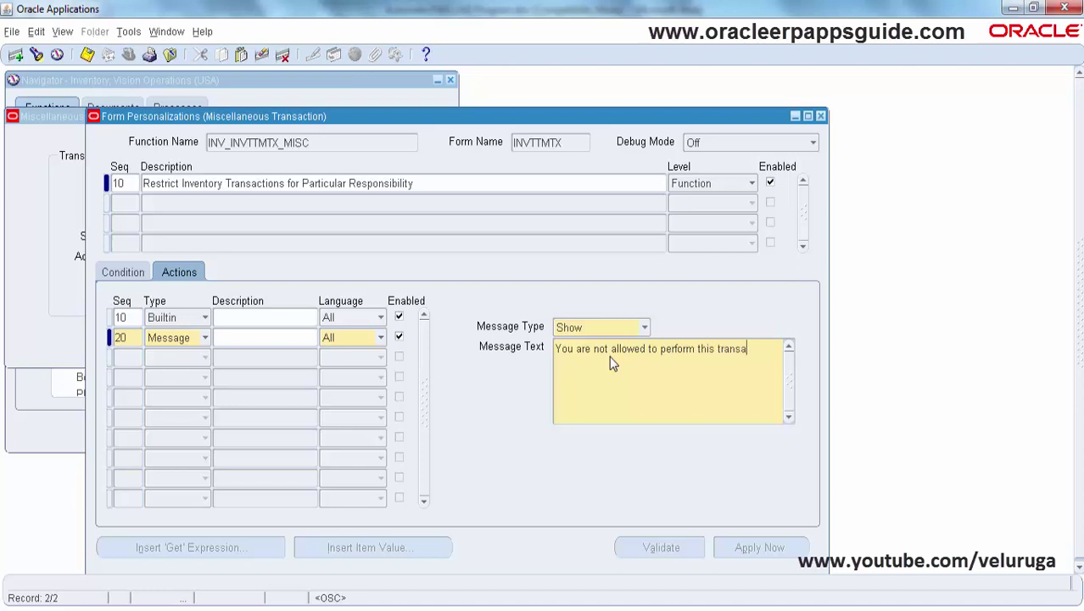
type("ction!.")
key("ctrl+s")
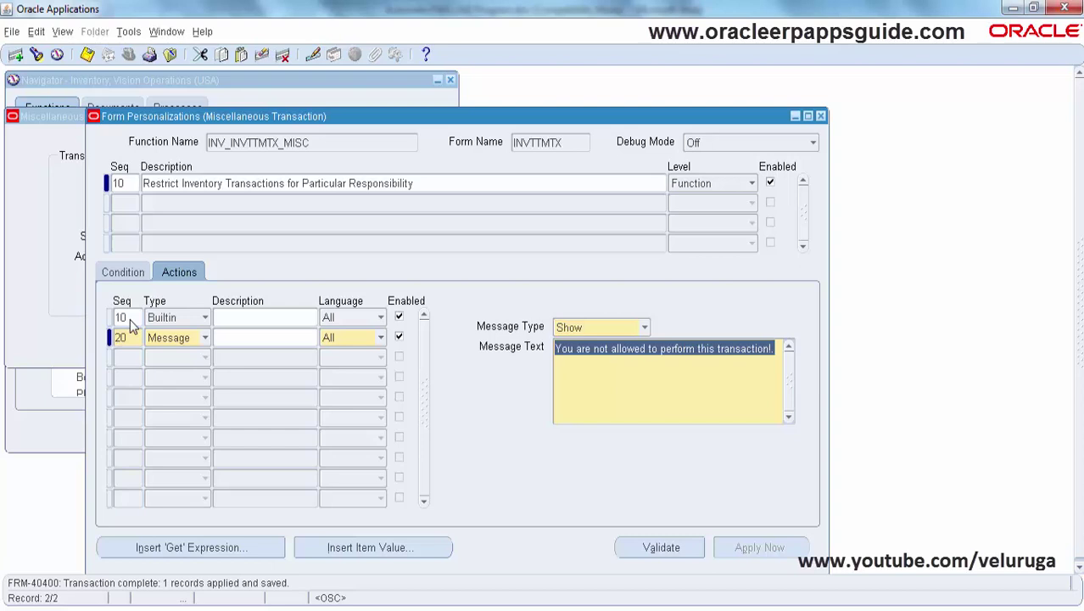
Reopen the Miscellaneous Transaction form, test the restriction by choosing a transaction type found with "miscellaneous %", and dismiss the note.
left_click(820, 116)
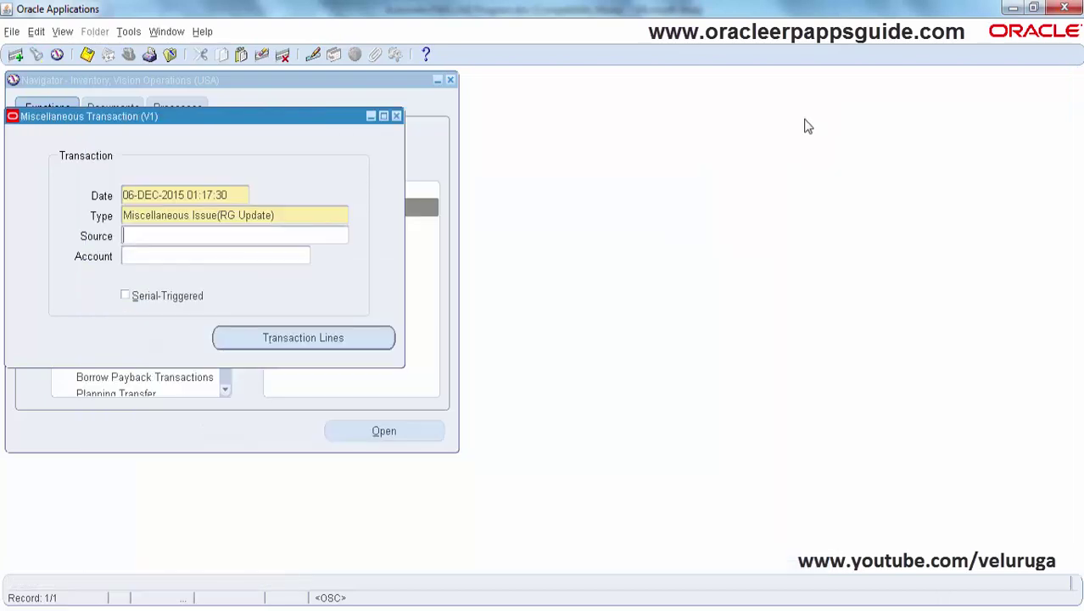
left_click(396, 116)
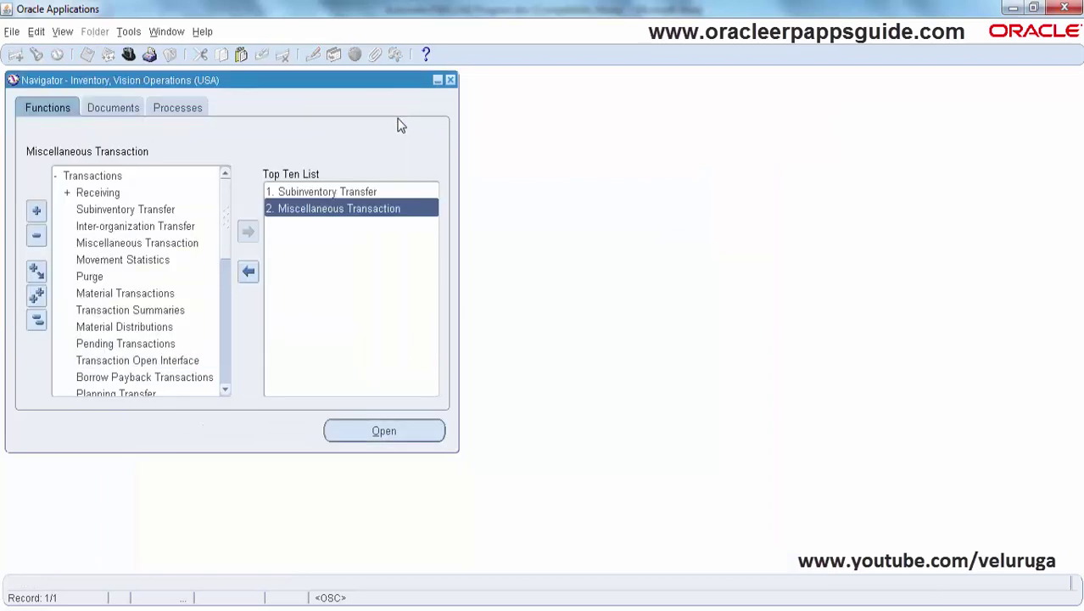
double_click(336, 211)
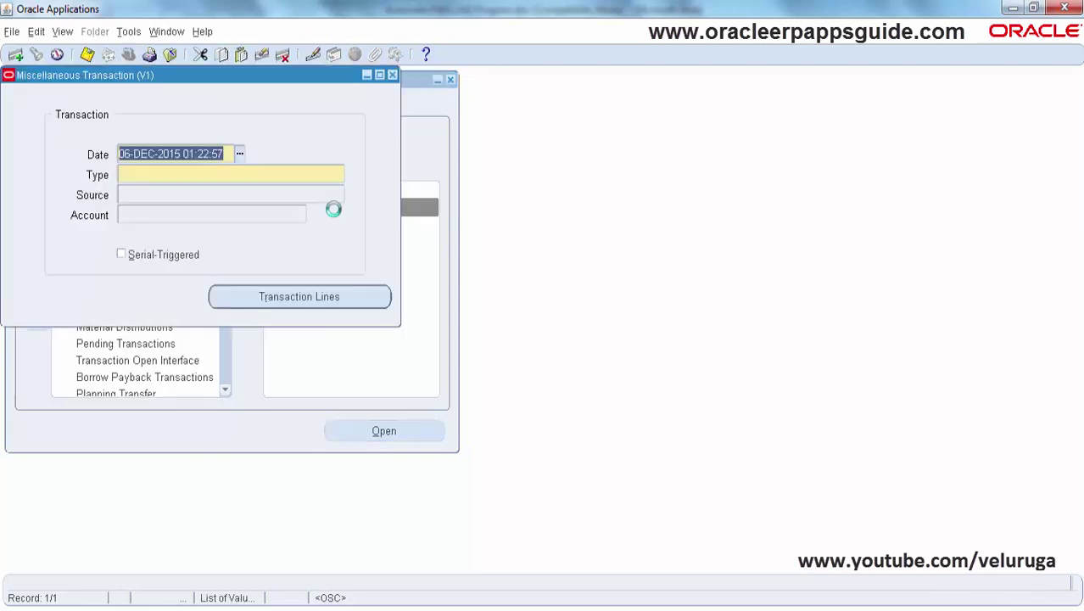
left_click(330, 175)
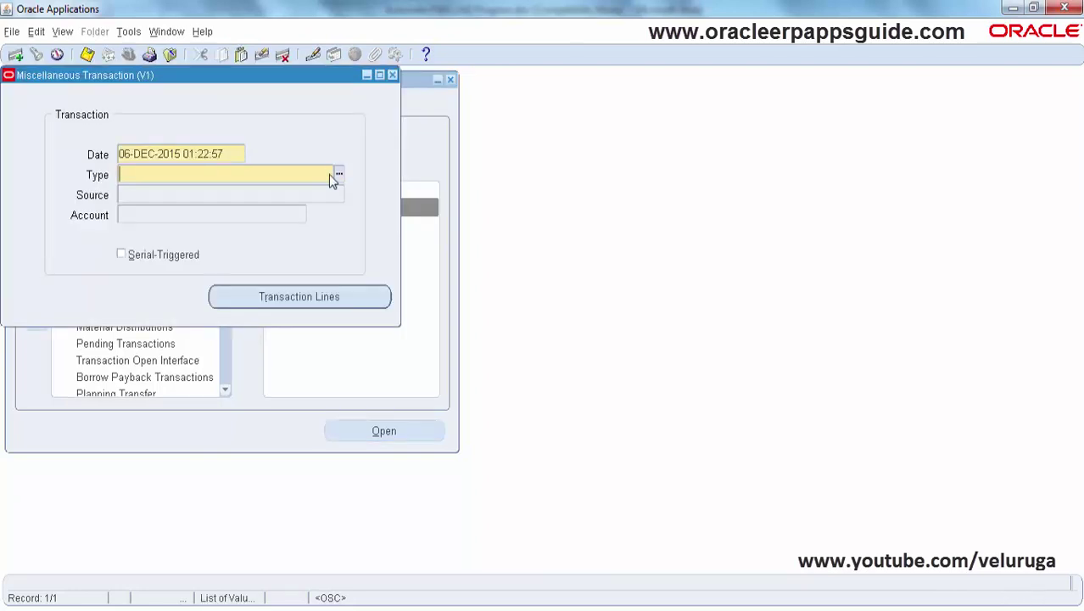
left_click(338, 173)
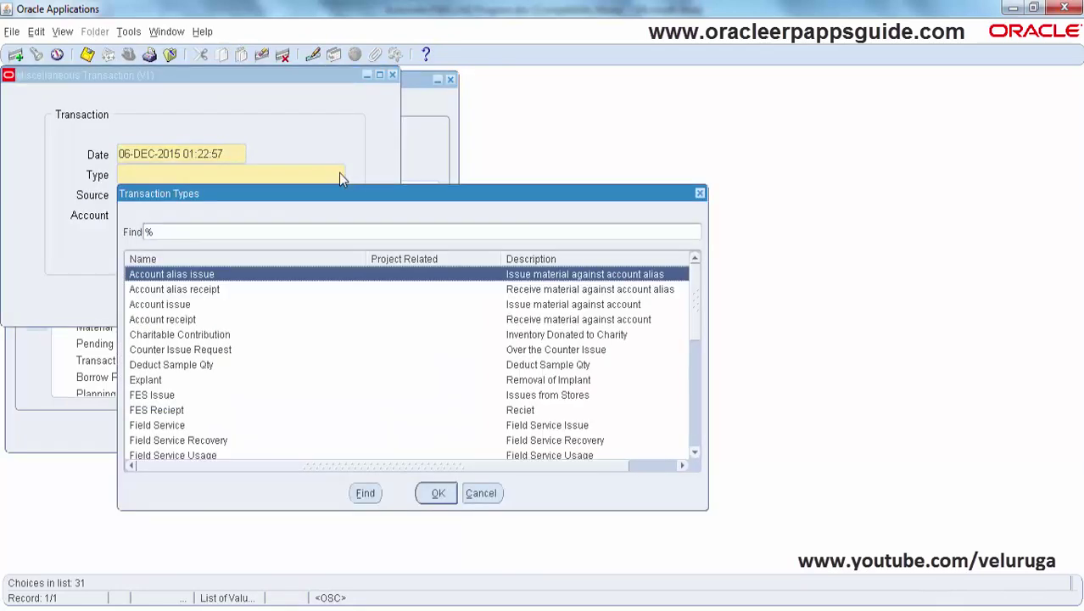
type("miscellaneous %")
key("Return")
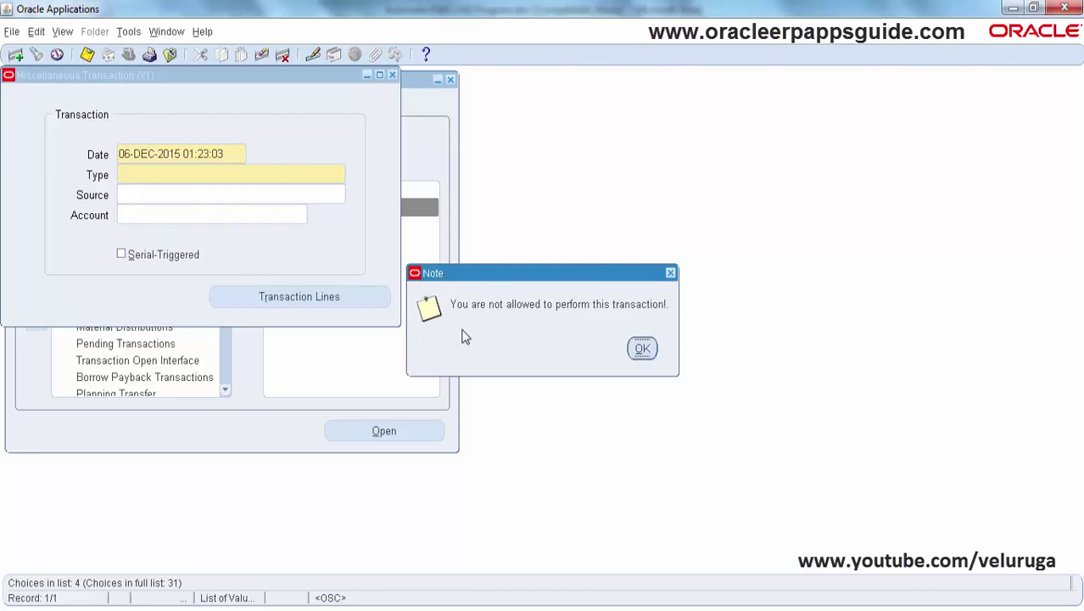
left_click(642, 350)
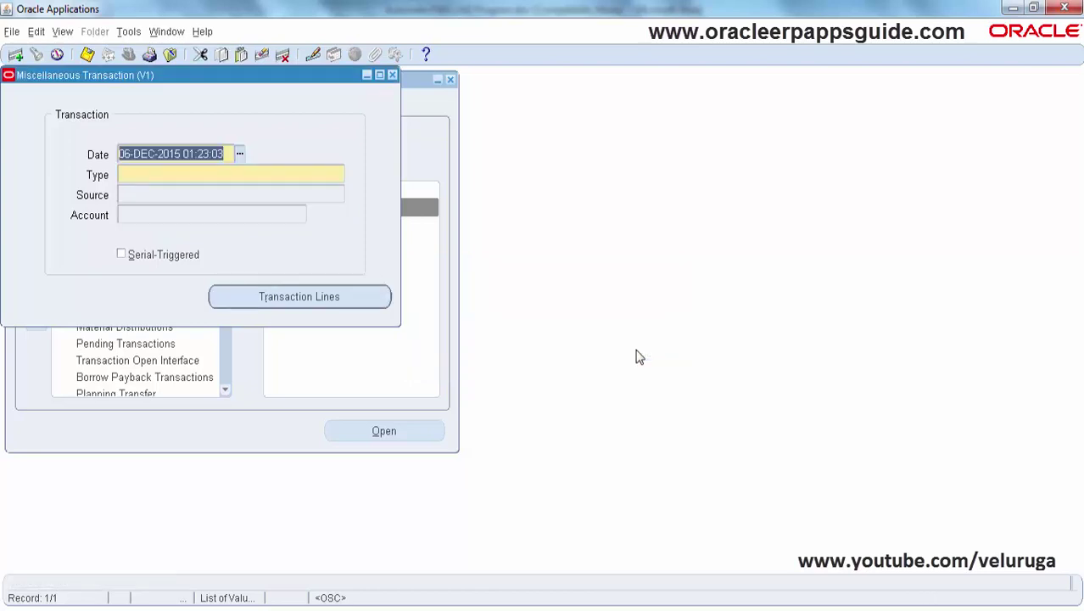
Open the Miscellaneous Transaction form's personalizations, set the message type of action 20 to Hint, and save.
left_click(145, 174)
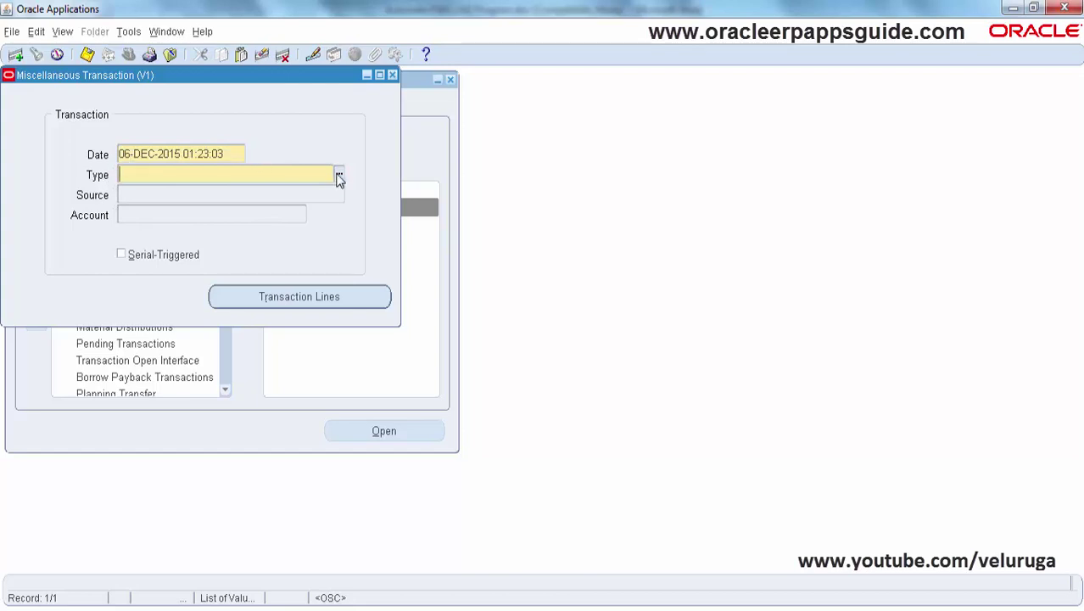
left_click(204, 31)
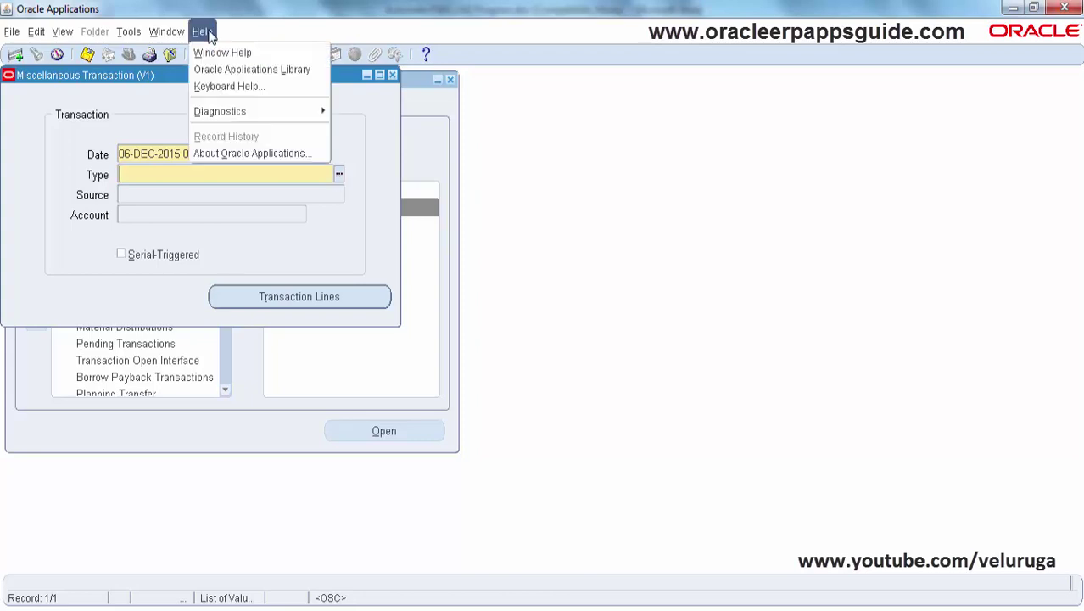
mouse_move(314, 111)
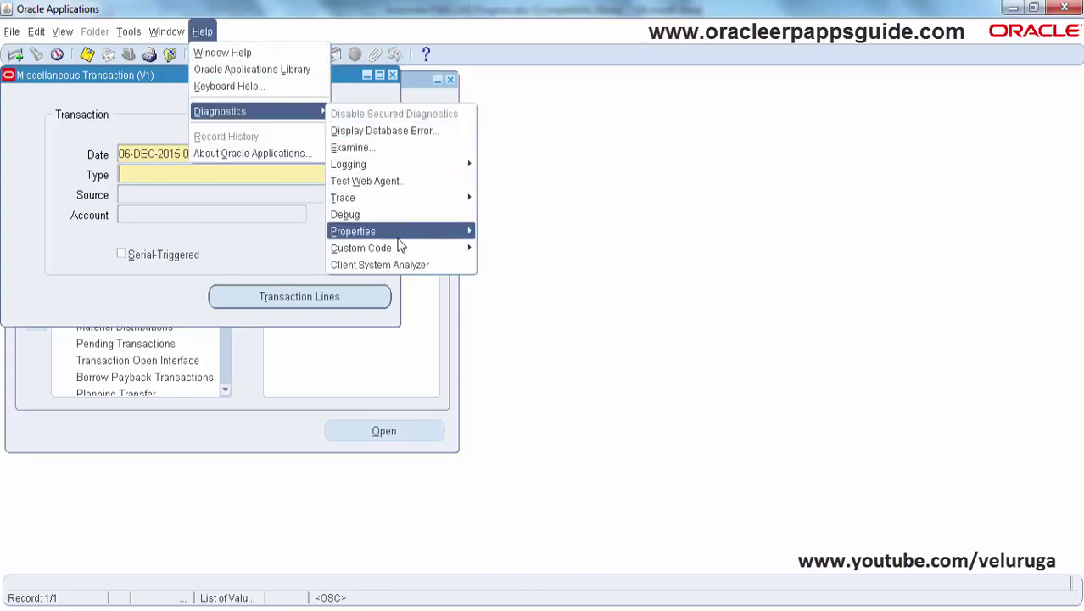
mouse_move(399, 246)
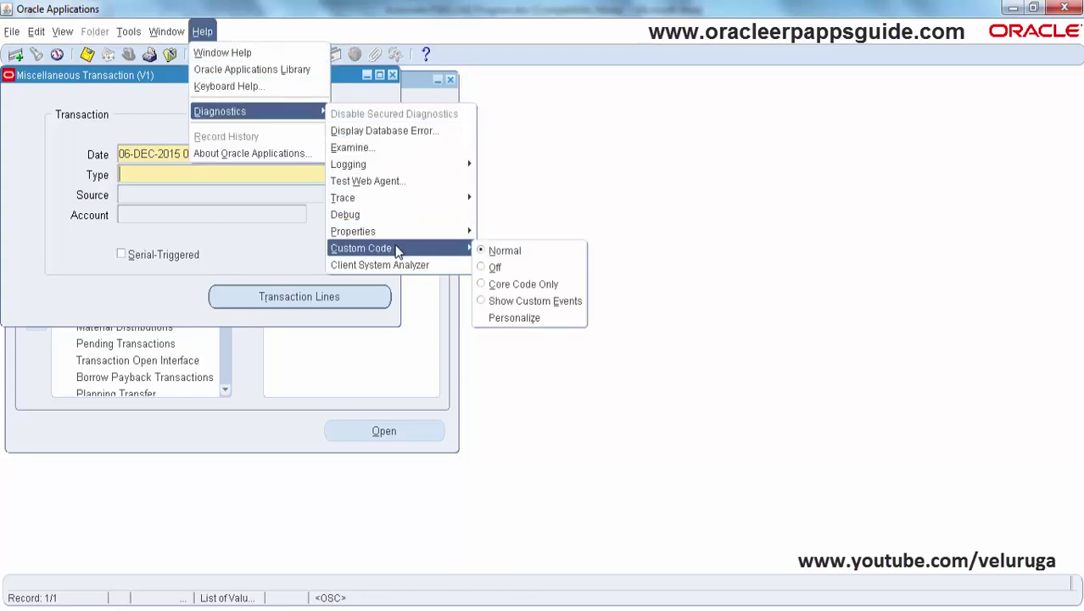
left_click(516, 317)
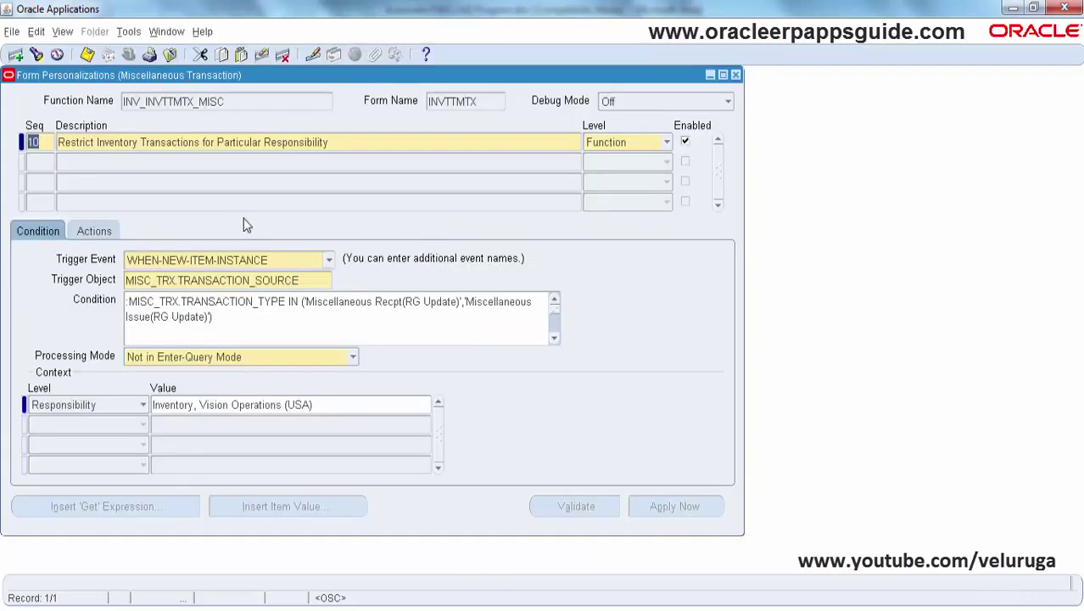
left_click(110, 227)
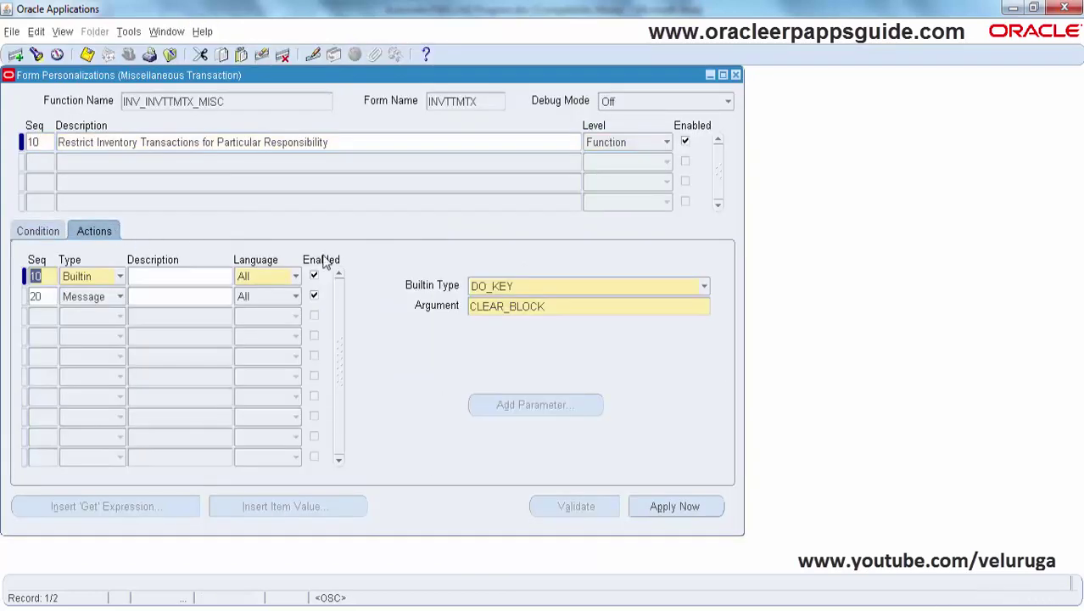
left_click(206, 294)
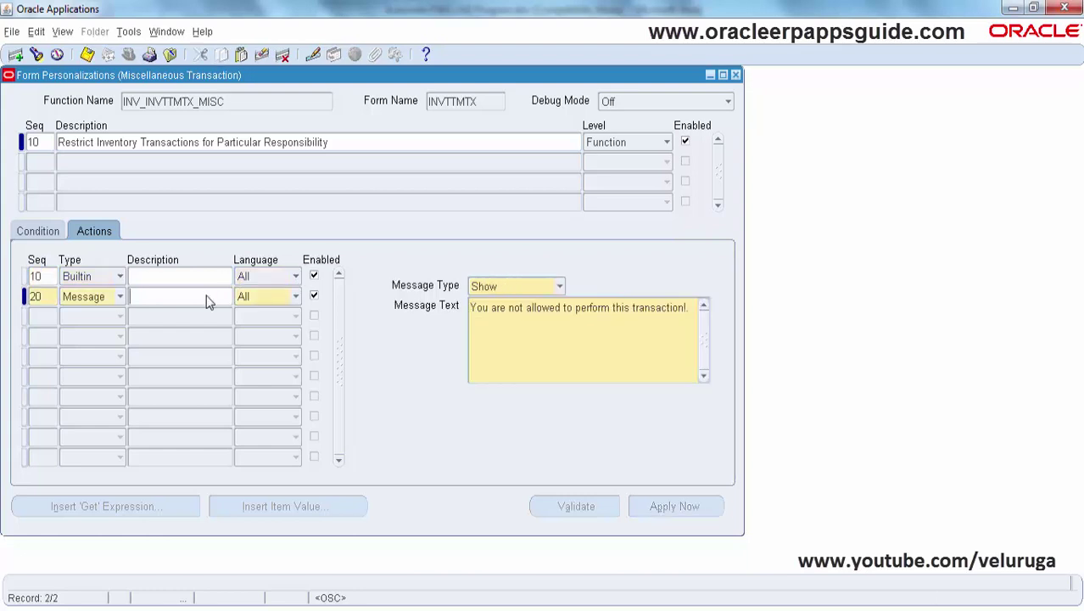
left_click(516, 286)
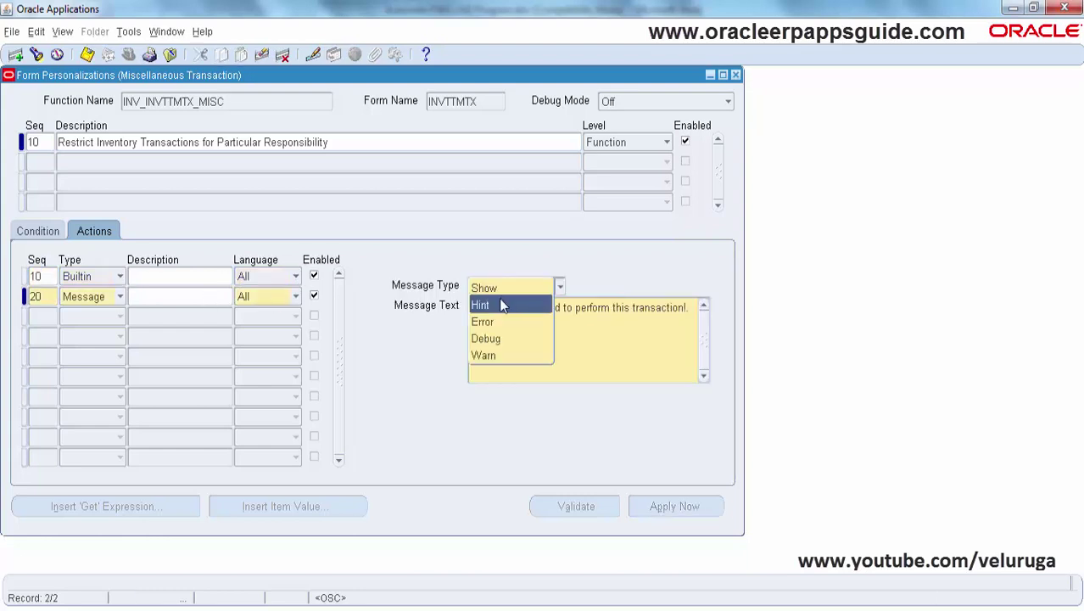
left_click(500, 303)
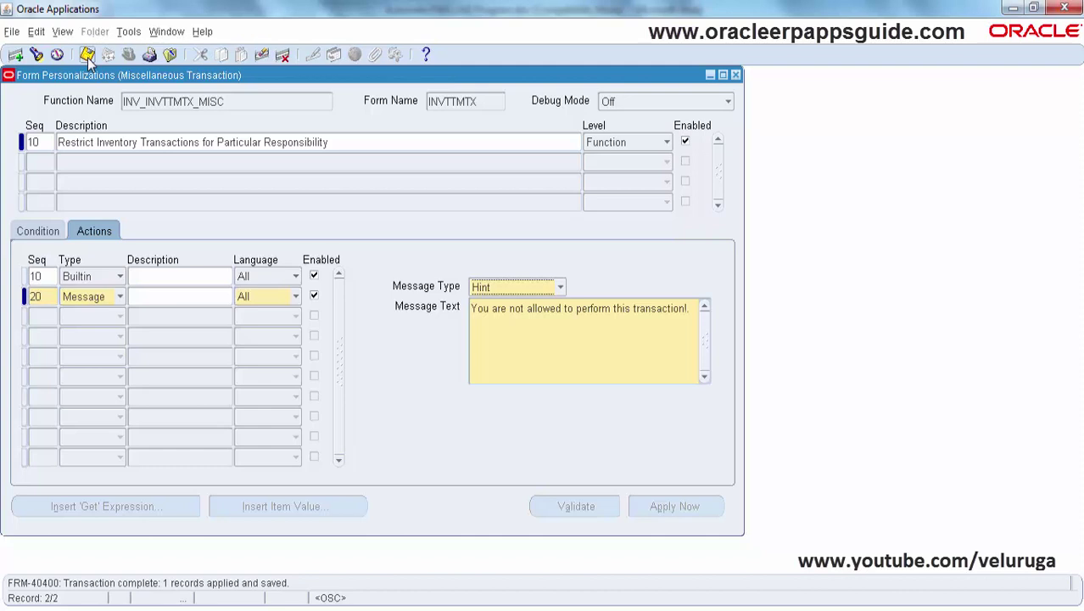
Close and reopen the Miscellaneous Transaction form and test the Hint message by entering a transaction type beginning with "m".
left_click(736, 76)
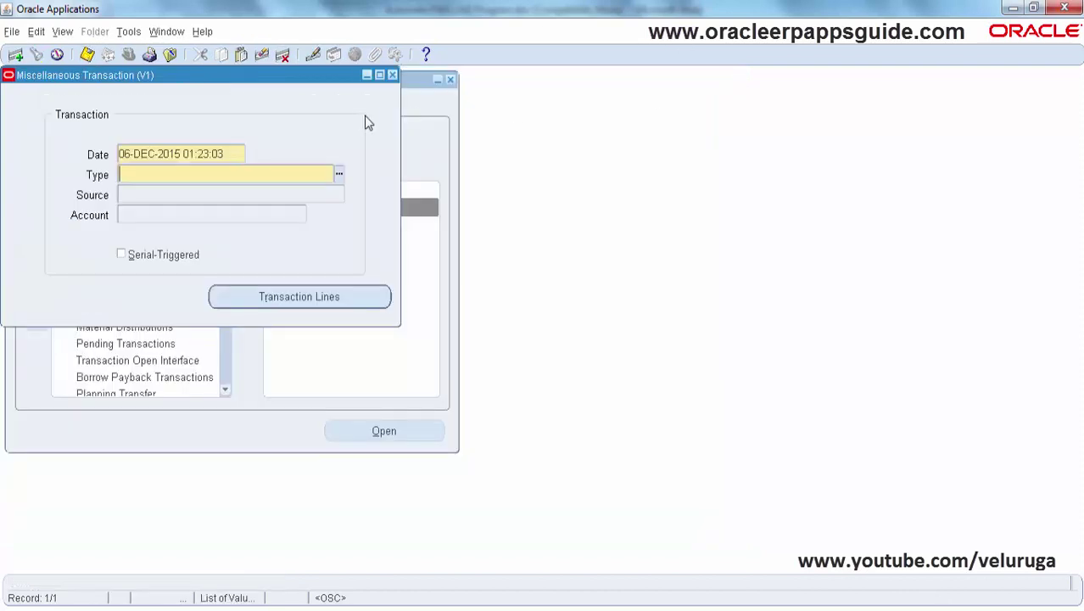
left_click(392, 76)
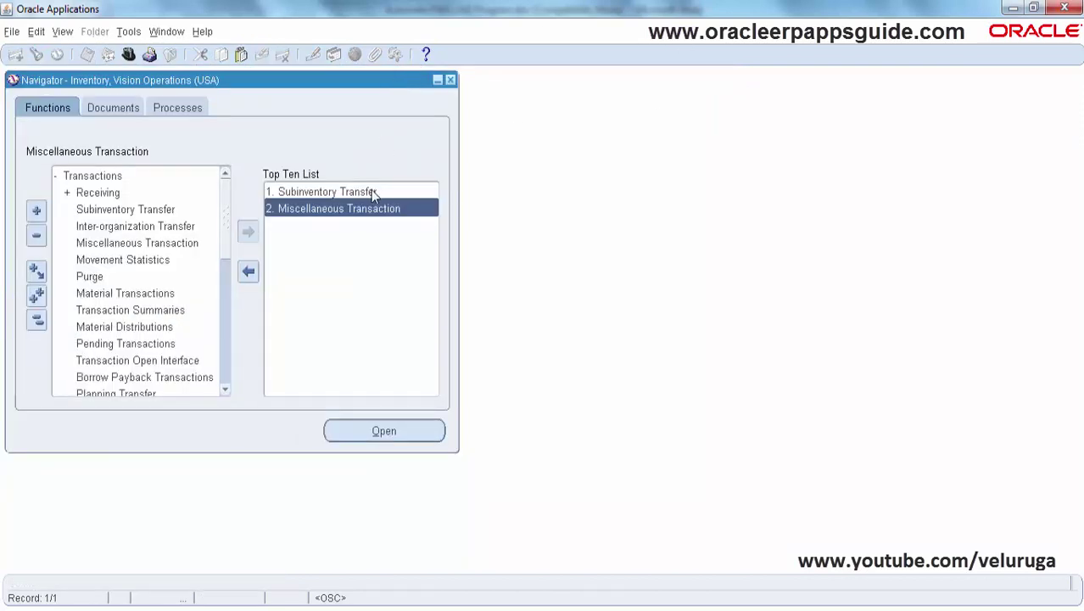
double_click(359, 212)
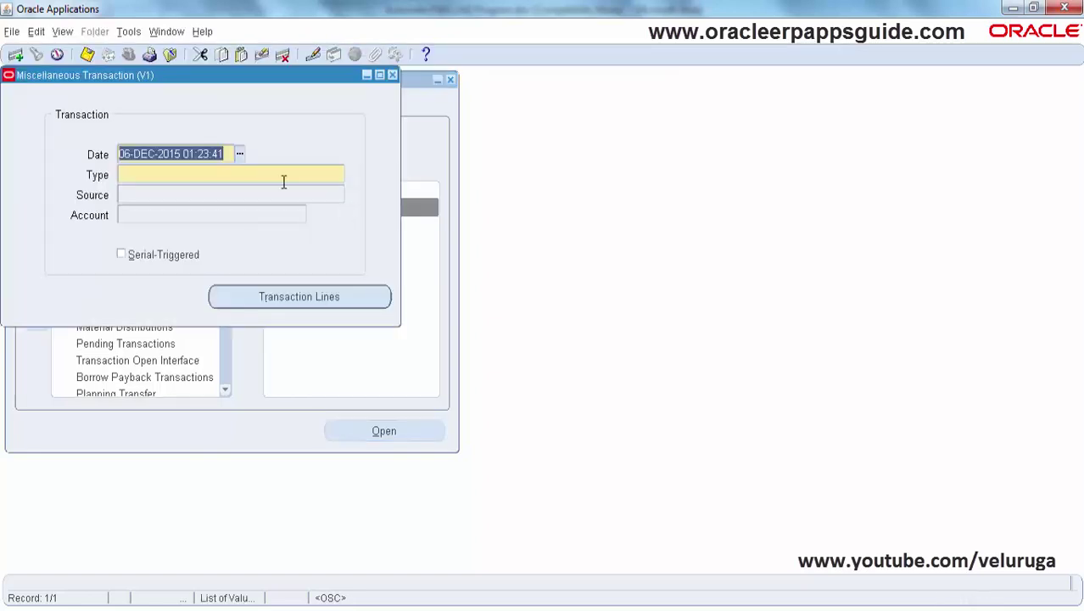
left_click(330, 175)
type("m")
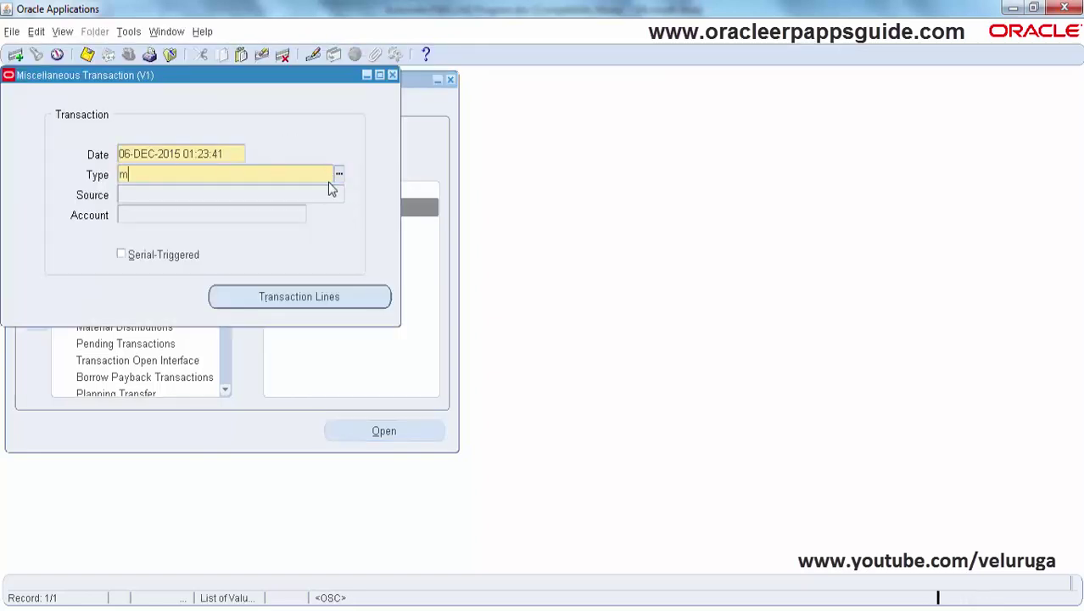
key("Tab")
key("Return")
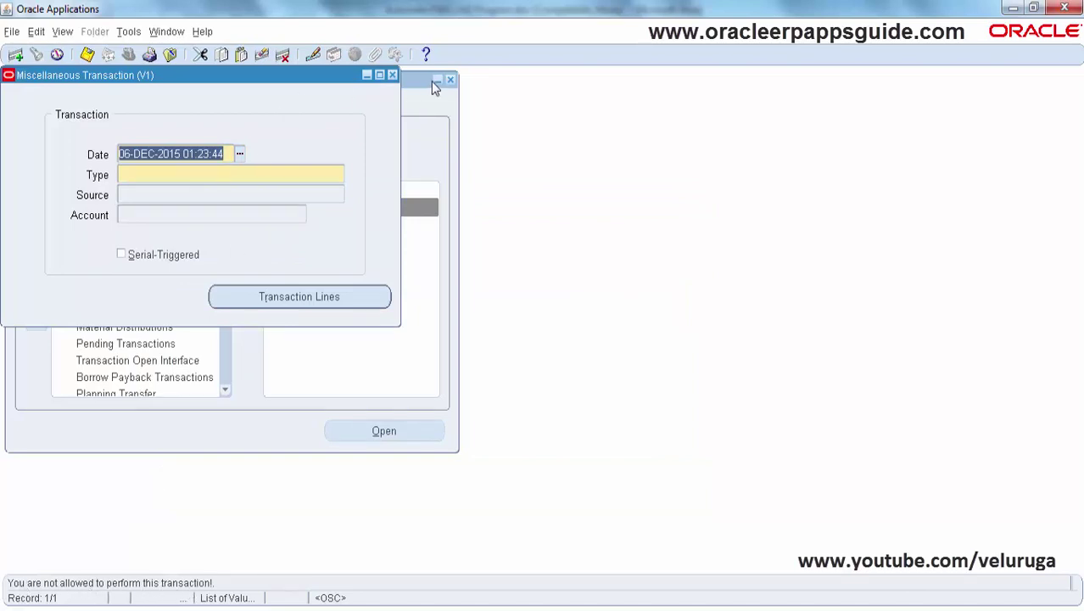
Open the form's personalizations again and set the message type of action 20 to Error.
left_click(203, 31)
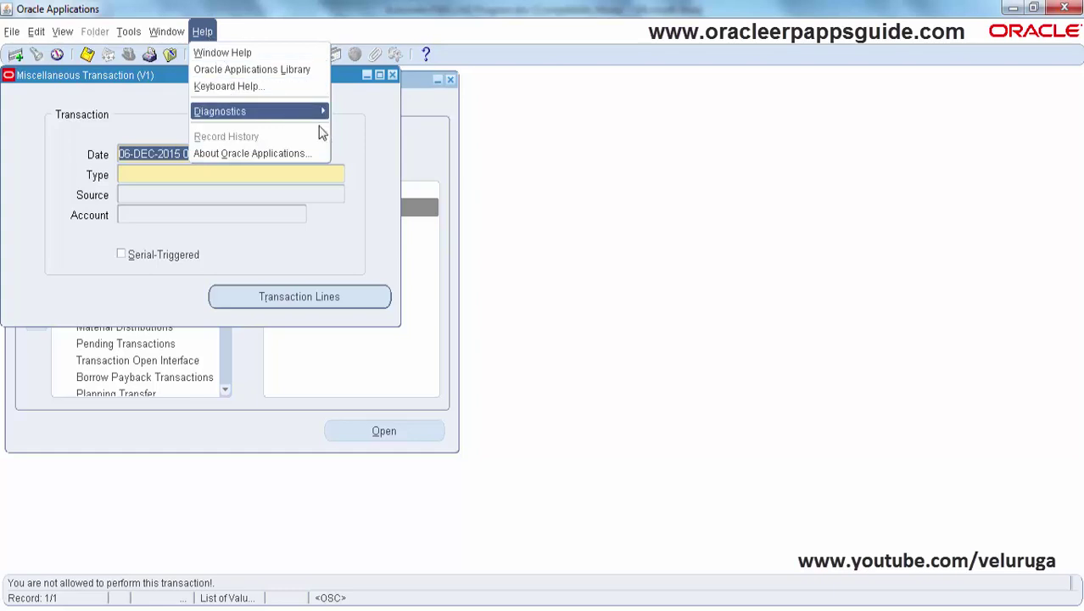
mouse_move(323, 117)
mouse_move(409, 248)
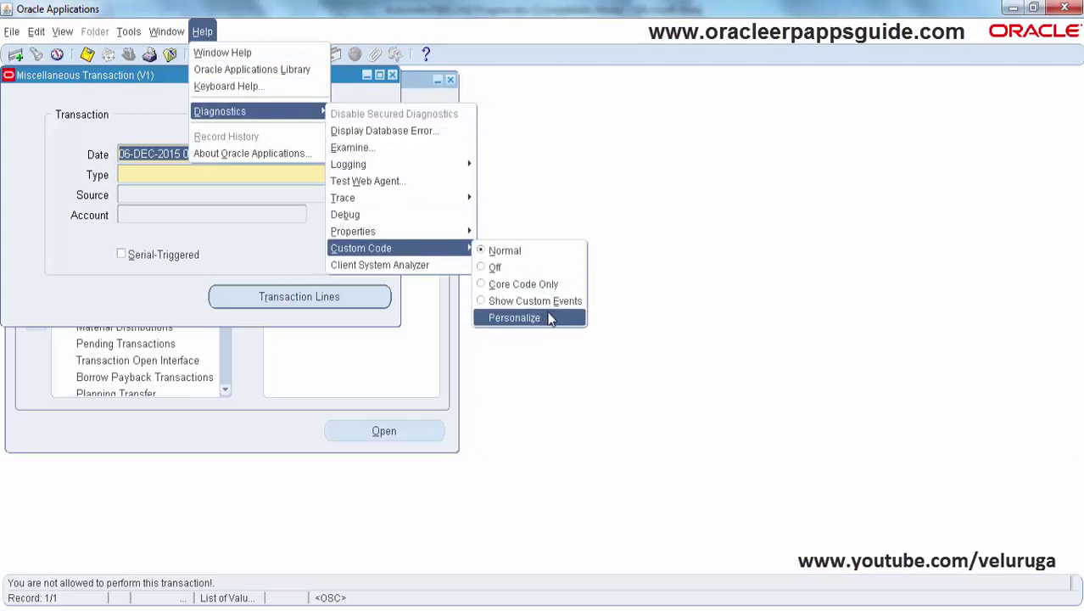
left_click(550, 319)
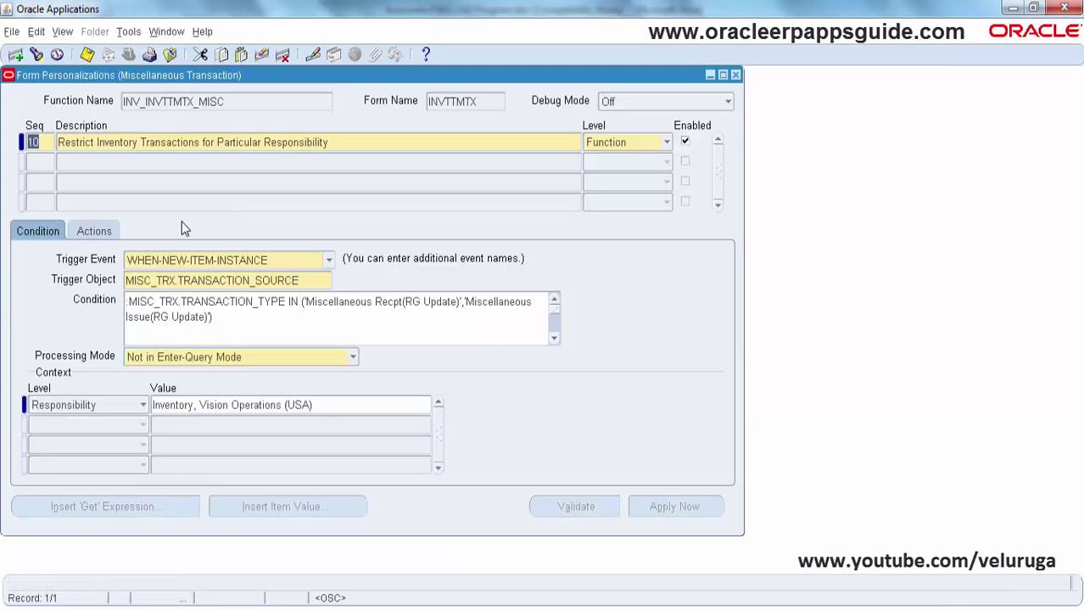
left_click(113, 231)
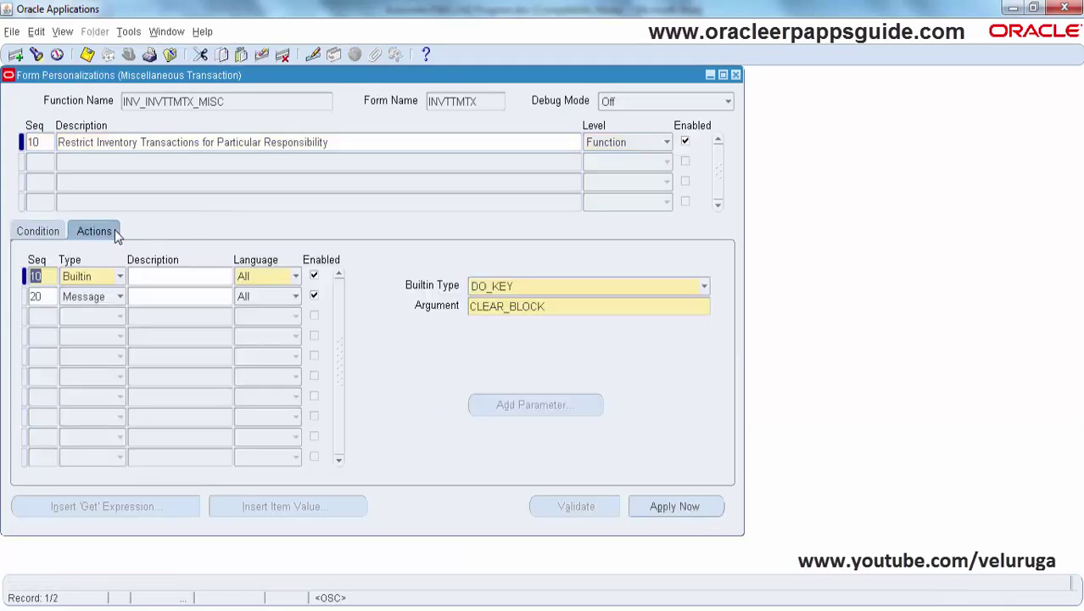
left_click(148, 296)
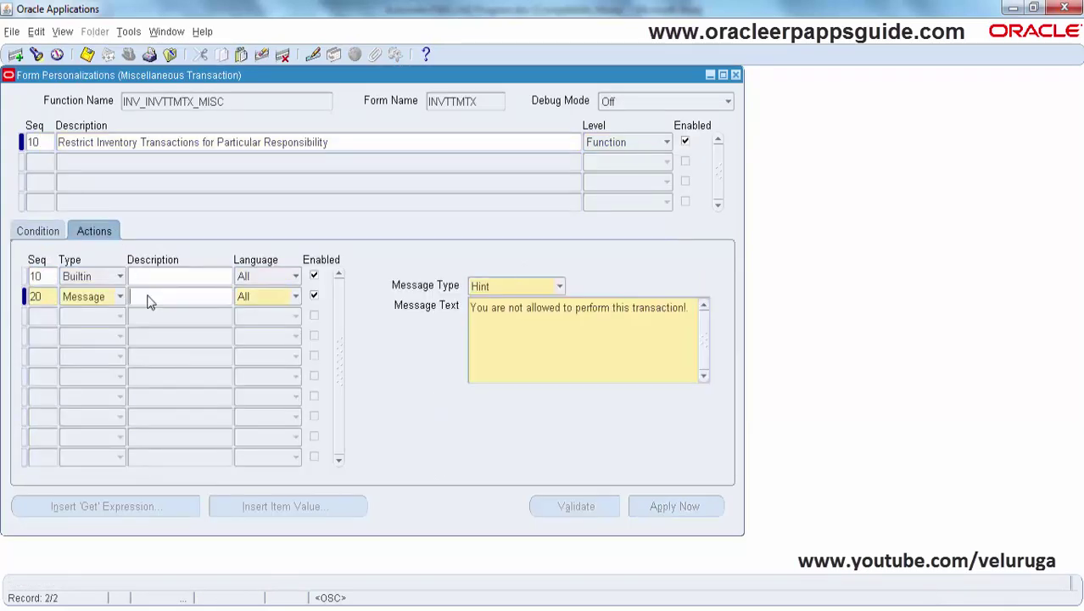
left_click(560, 286)
left_click(510, 307)
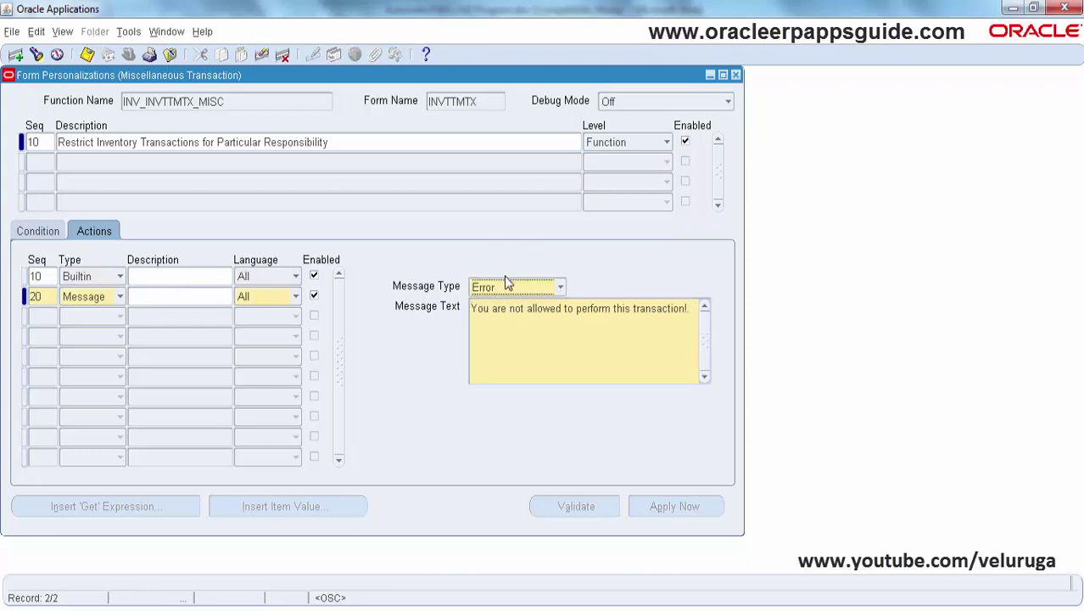
Save the Error message type for action 20, then close and reopen the Miscellaneous Transaction form.
key("ctrl+s")
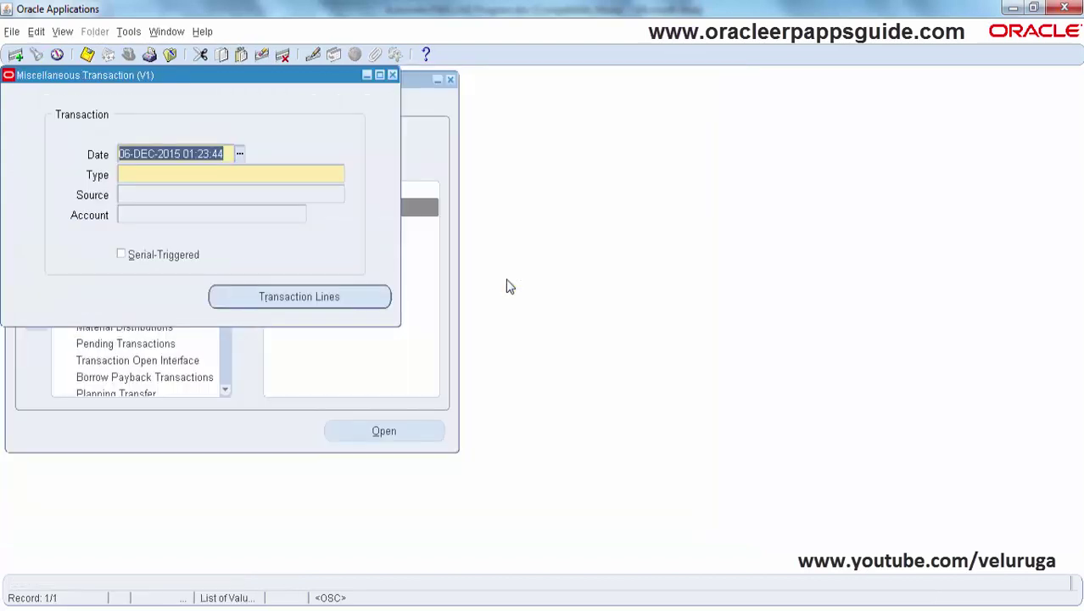
key("F4")
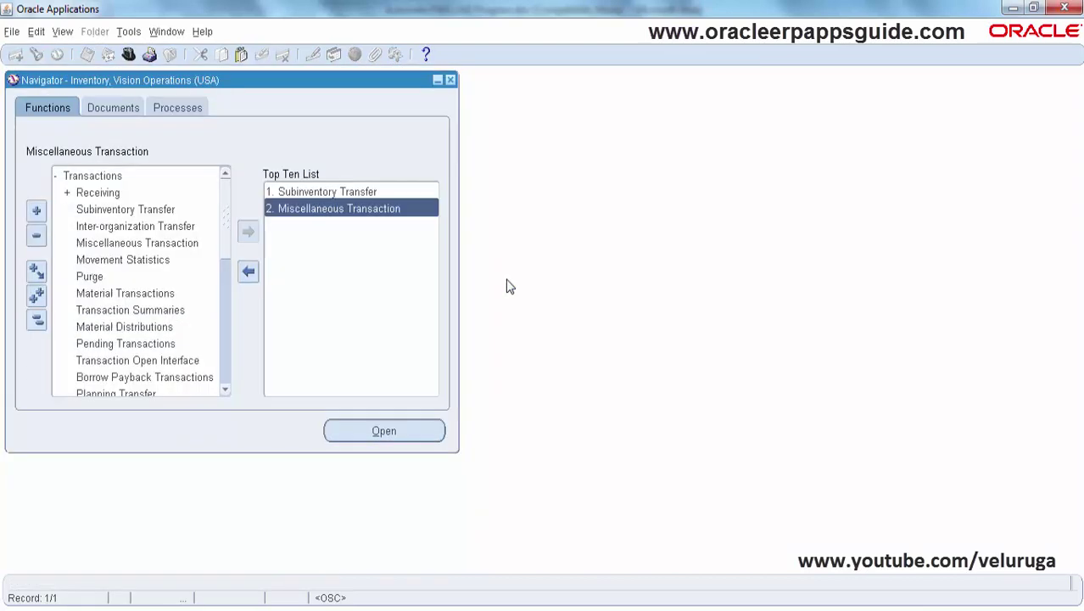
double_click(377, 209)
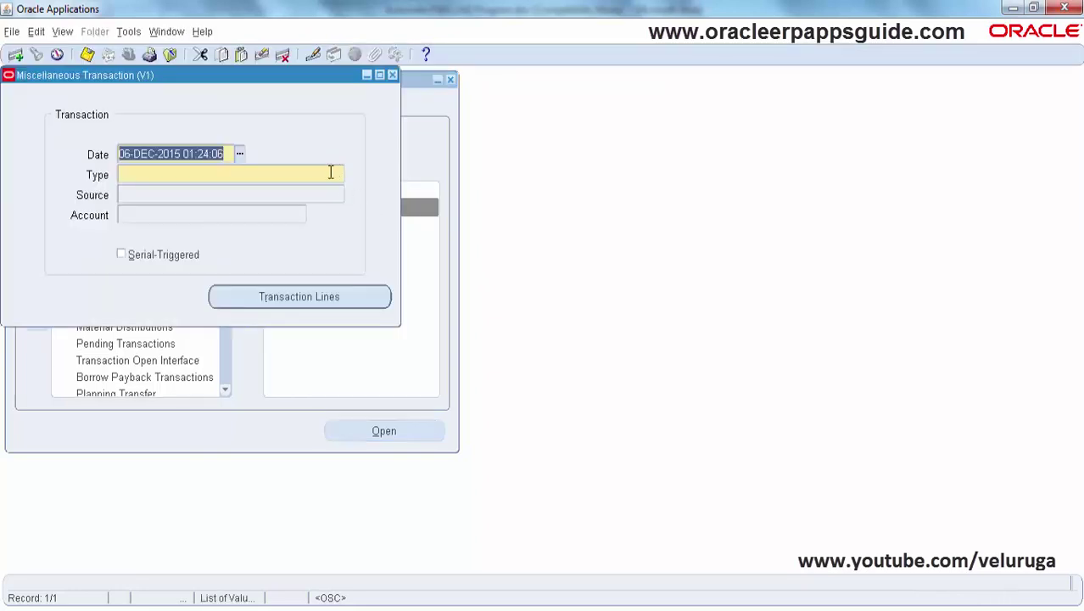
Test the Error message by entering "m" as transaction type, accepting Miscellaneous Issue(RG Update), and dismissing the error.
left_click(330, 173)
type("m")
key("Tab")
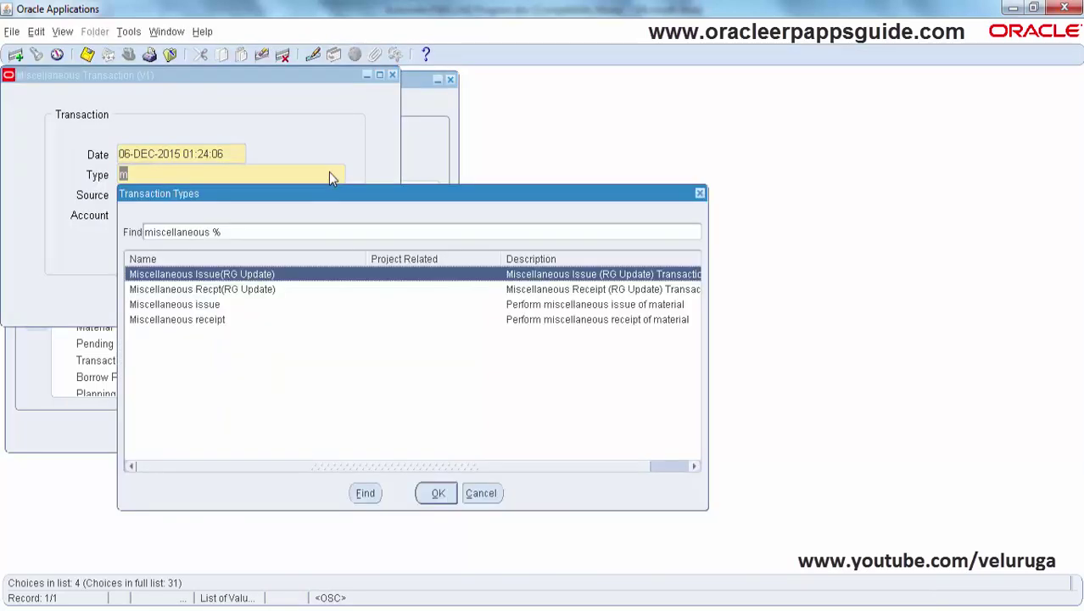
key("Return")
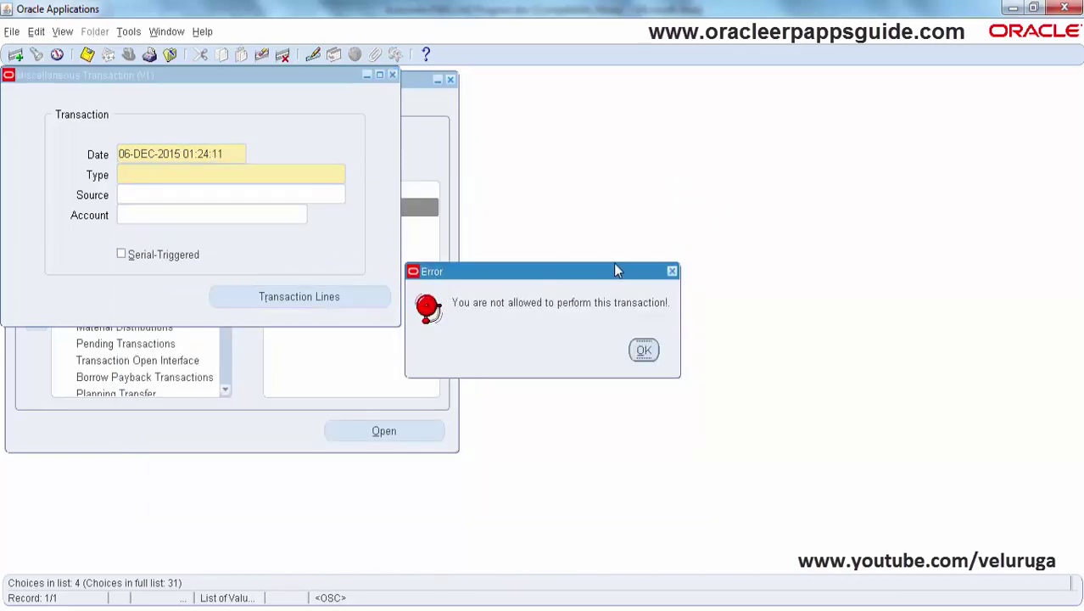
left_click(643, 350)
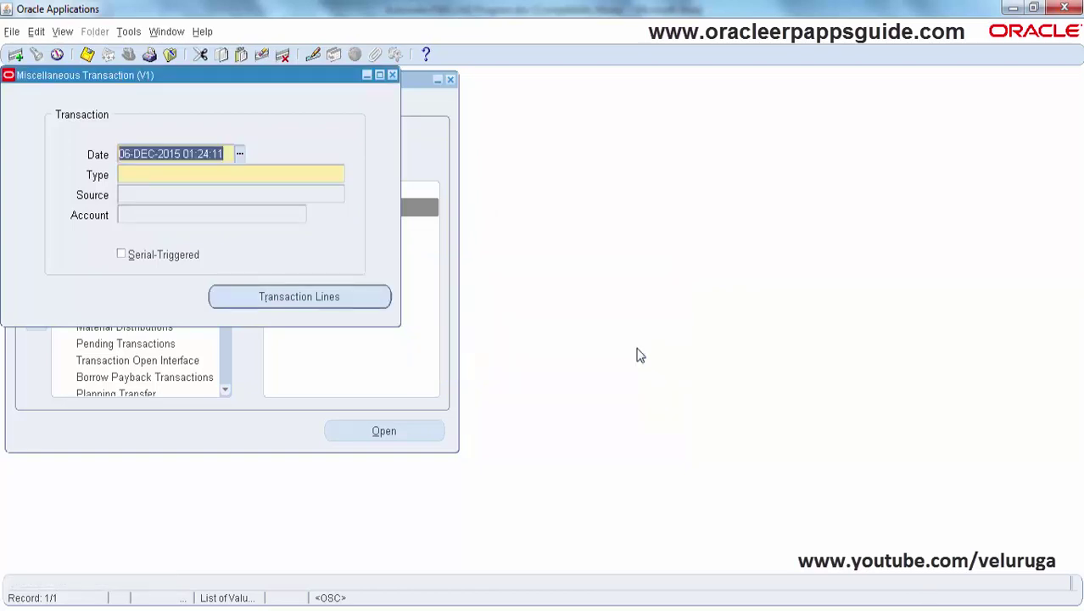
Open the Miscellaneous Transaction form's personalizations and select message action 20.
left_click(204, 32)
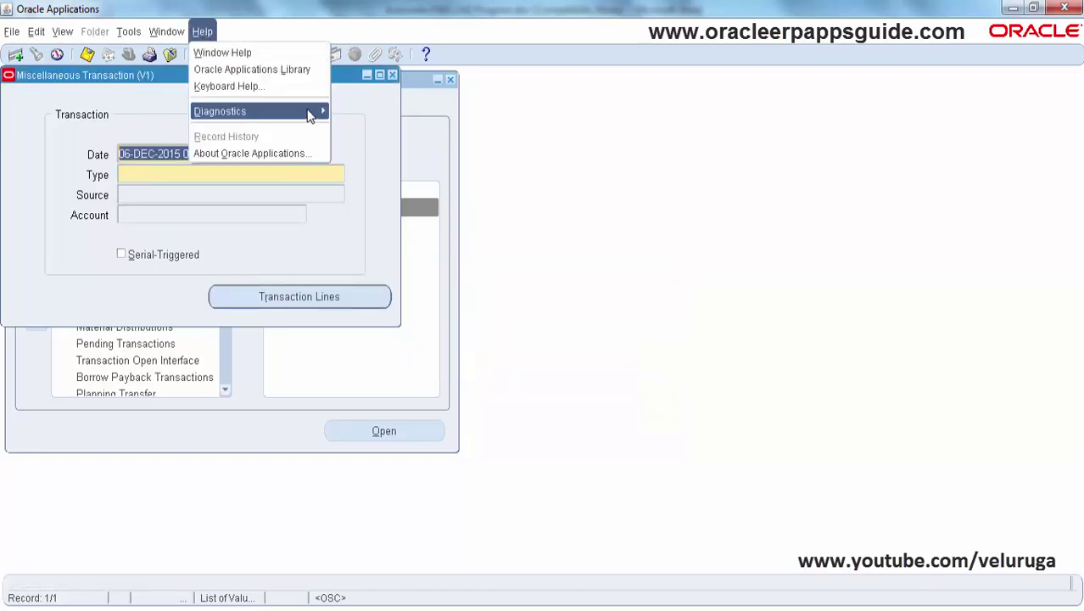
mouse_move(308, 115)
mouse_move(412, 249)
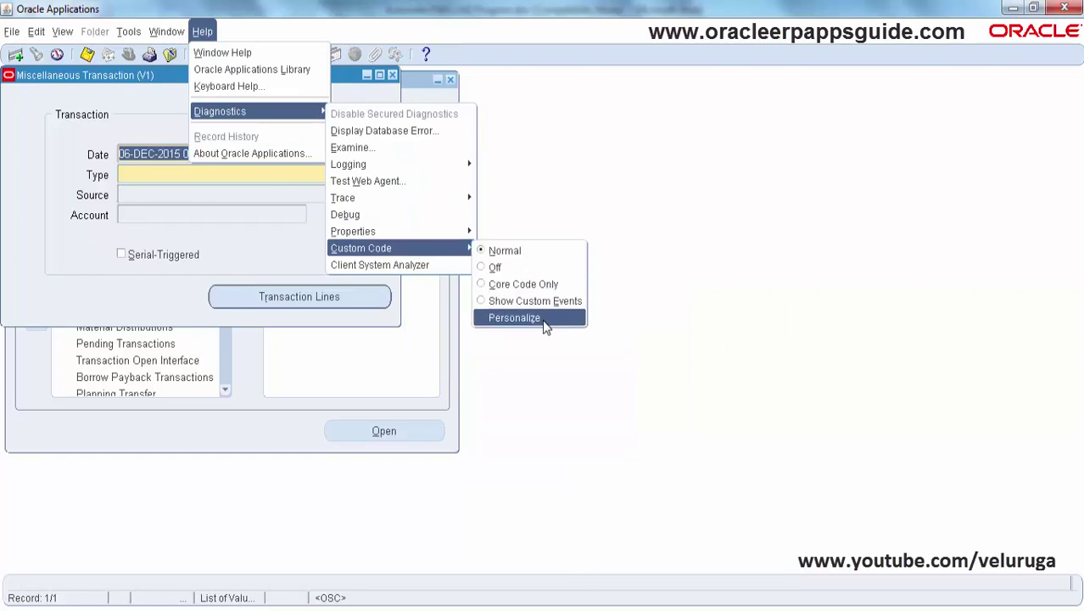
left_click(514, 318)
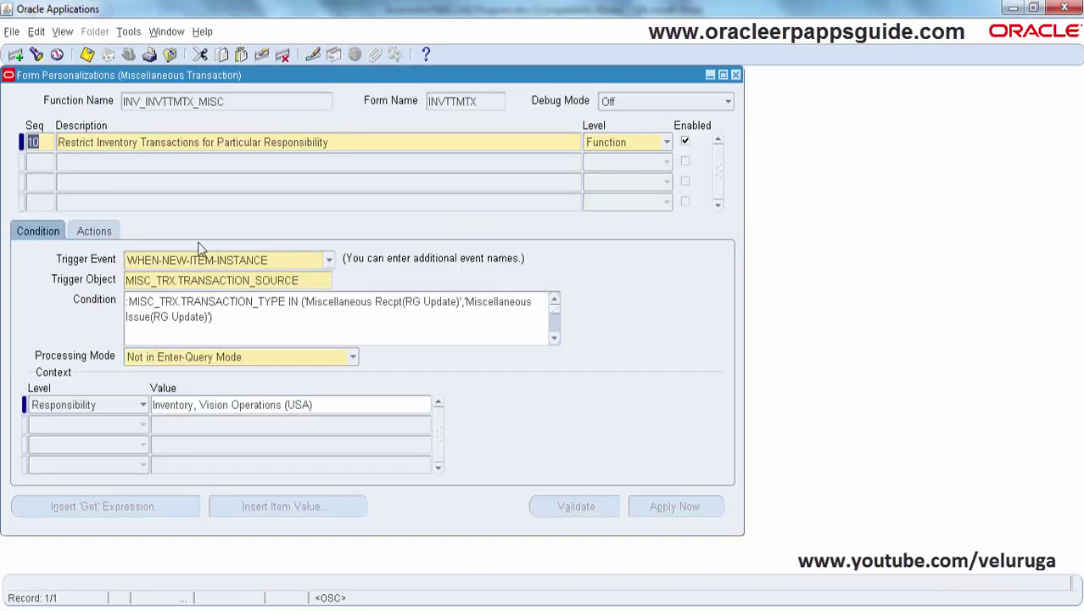
left_click(113, 232)
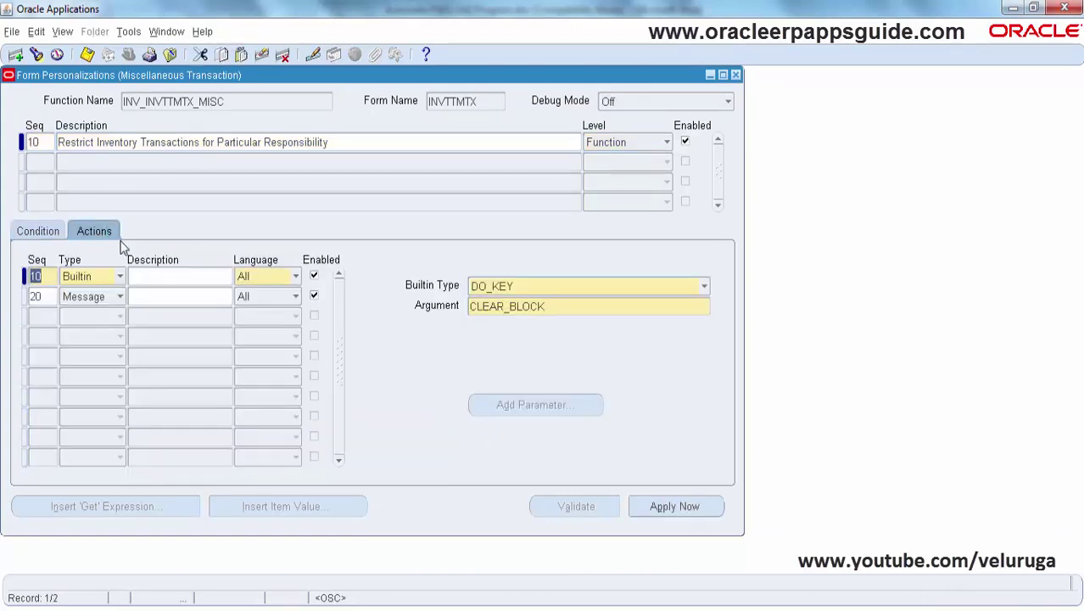
left_click(178, 297)
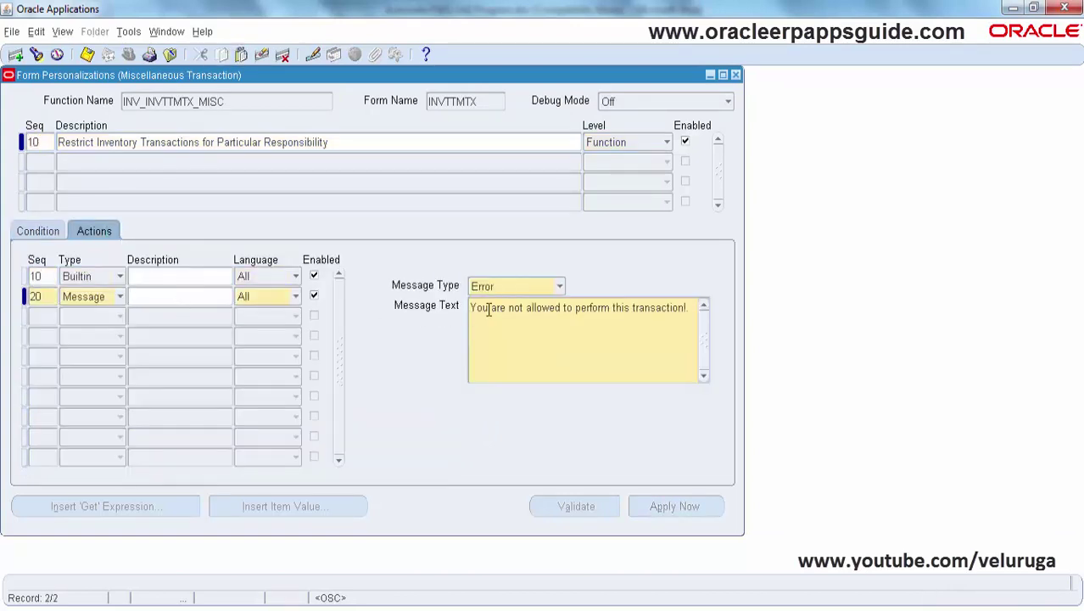
Set the message type of action 20 to Debug and save the personalization.
left_click(563, 287)
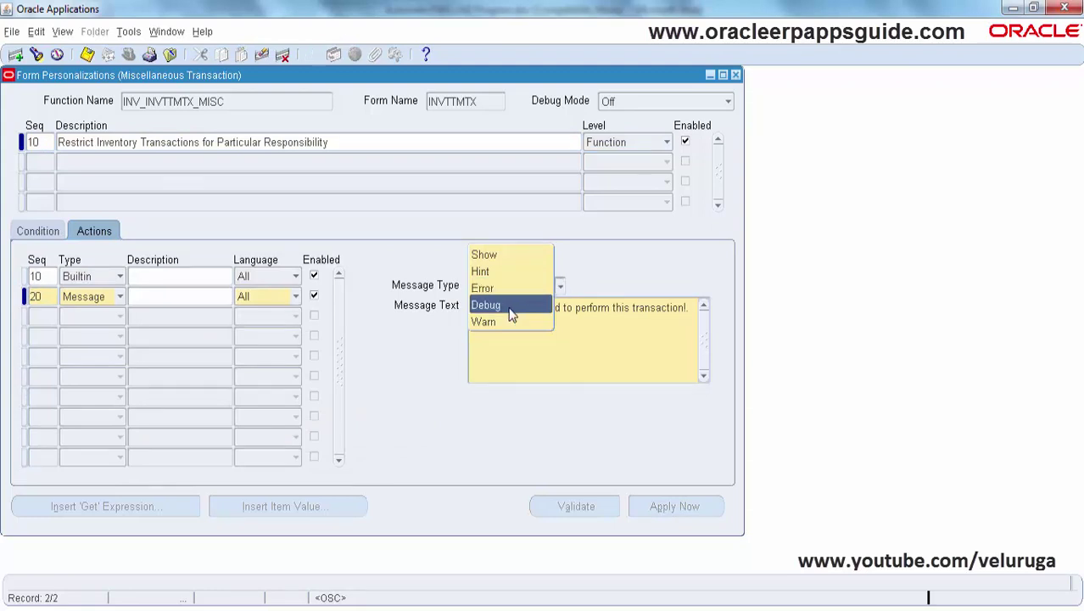
left_click(512, 307)
left_click(543, 315)
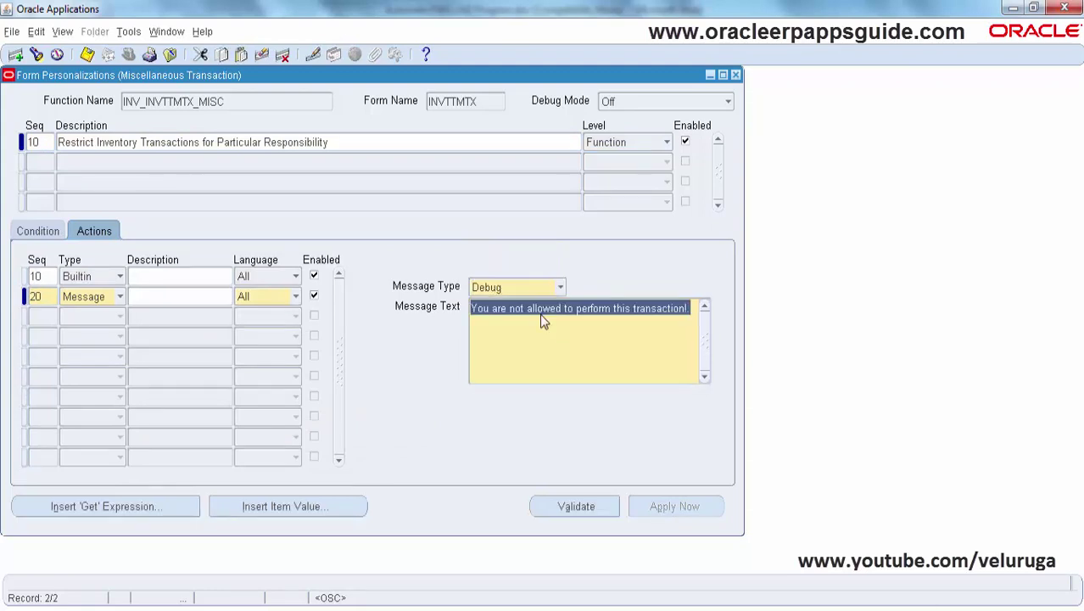
key("ctrl+s")
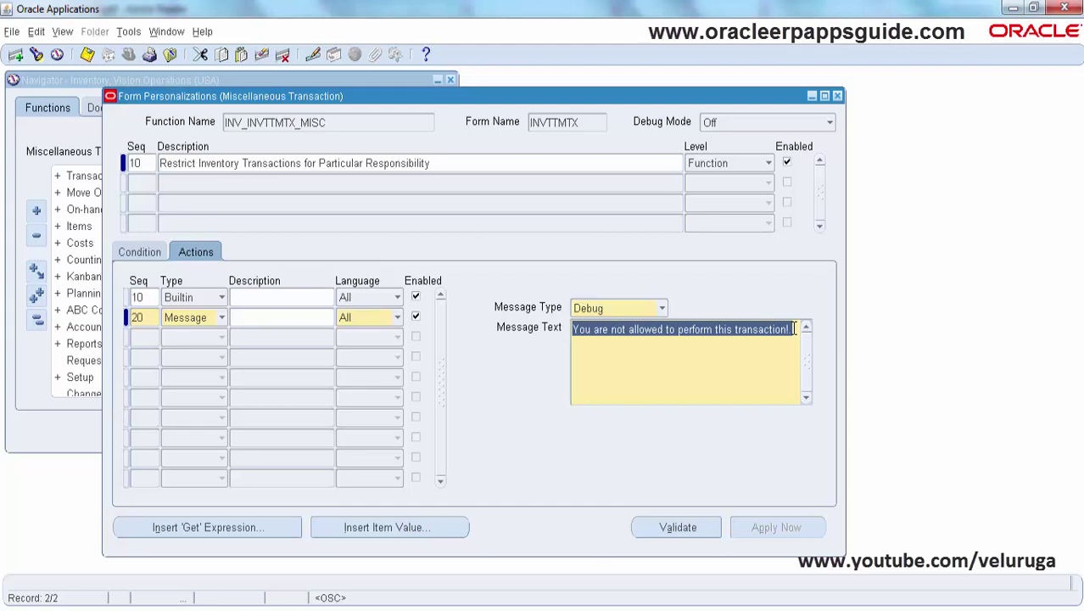
Set the personalization's debug mode to Show Debug Messages.
left_click(829, 126)
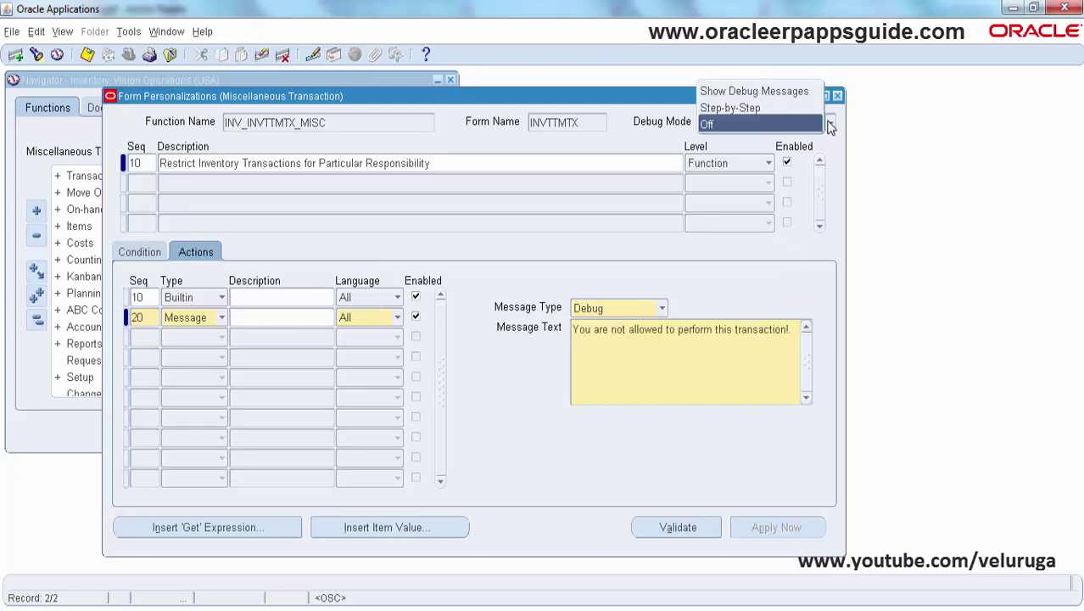
left_click(763, 95)
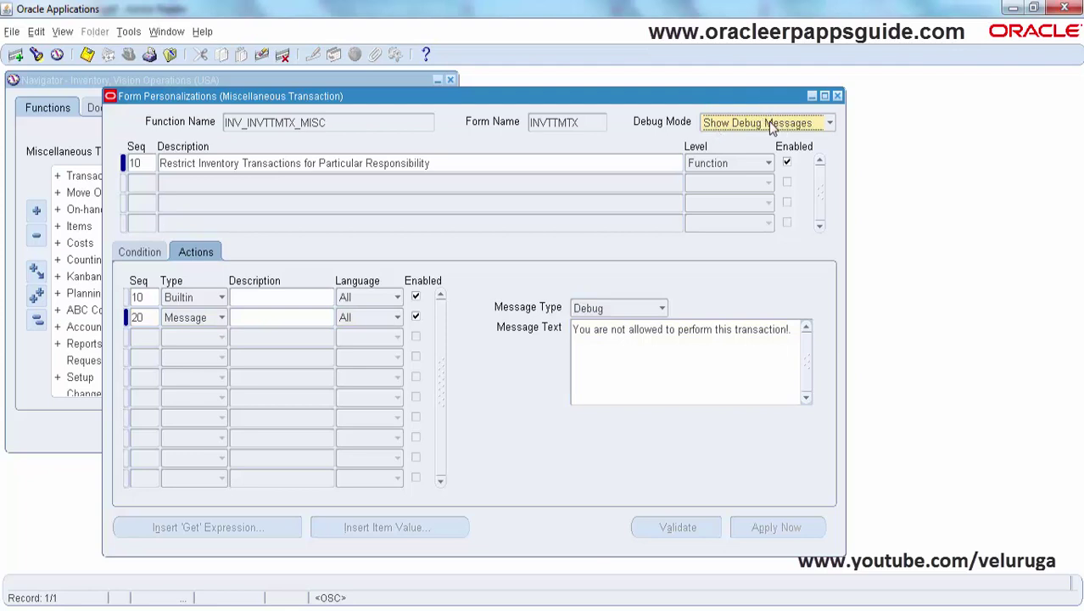
left_click(670, 333)
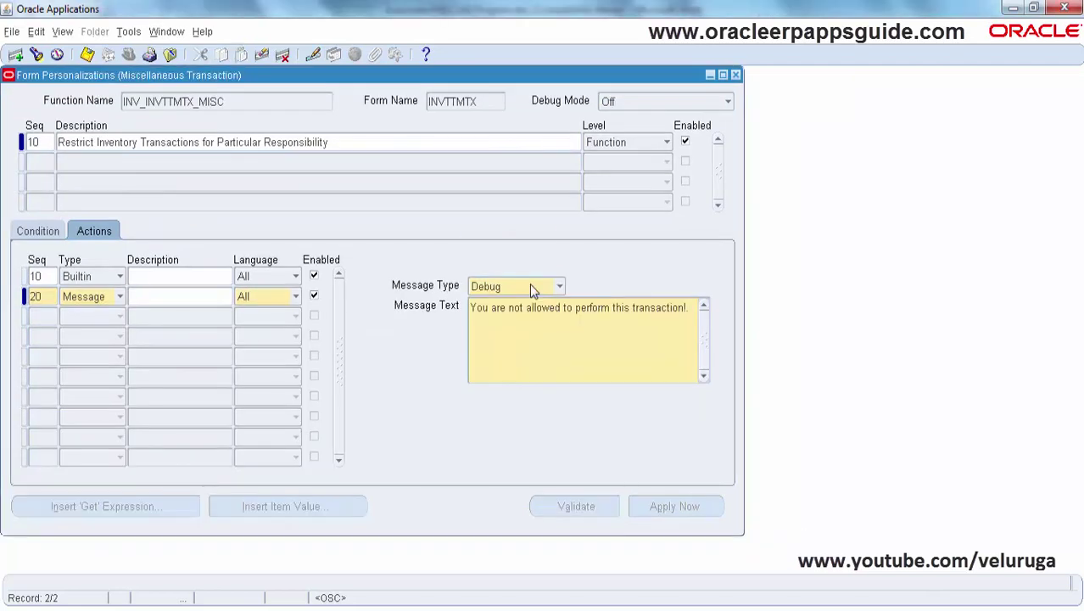
Set the message type of action 20 to Warn and save the personalization.
left_click(529, 284)
left_click(505, 306)
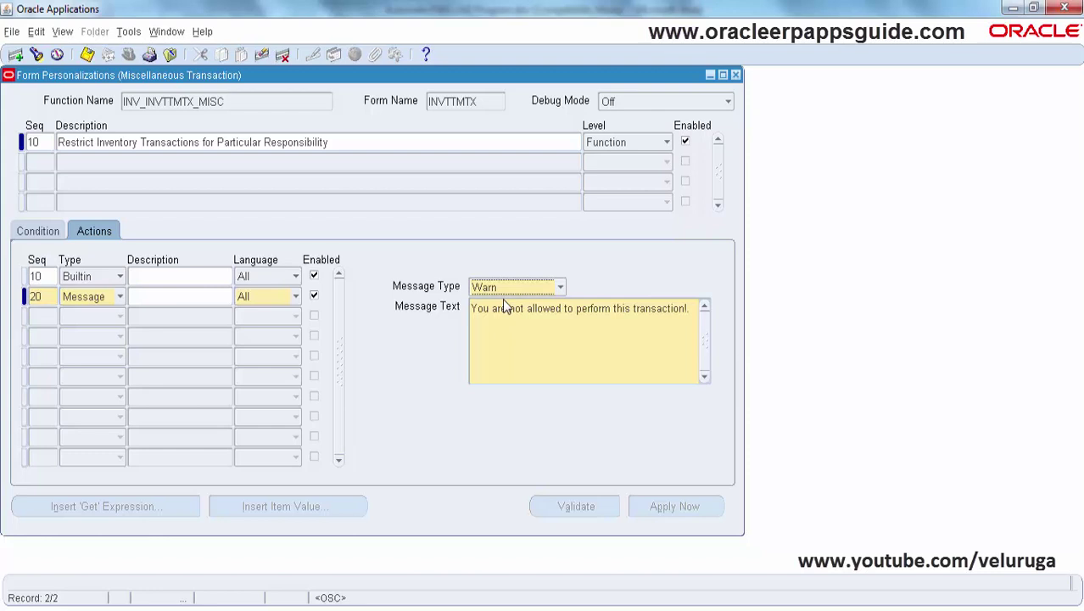
key("ctrl+s")
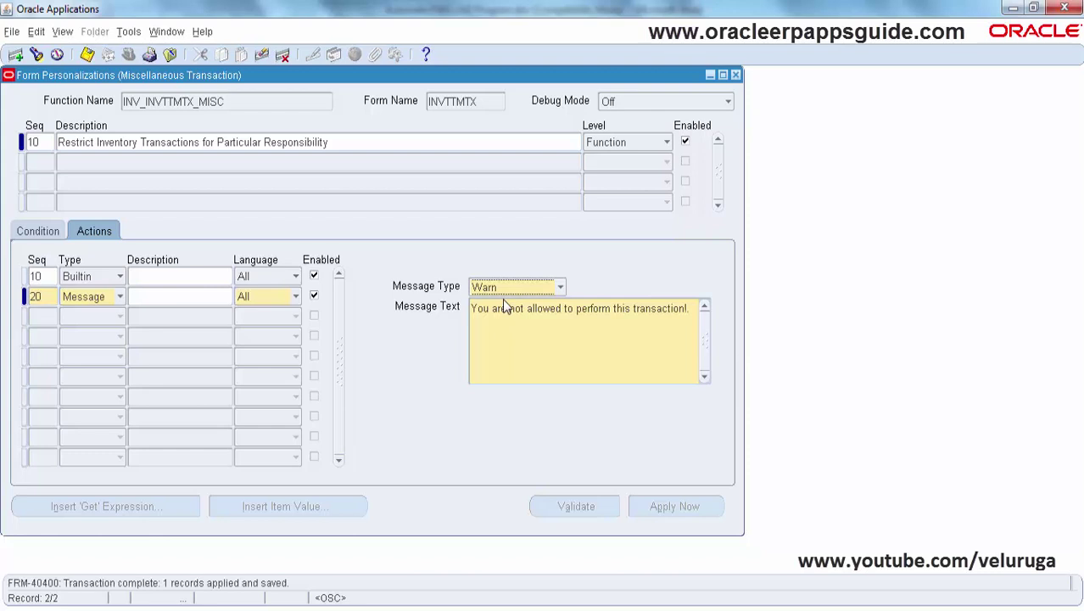
Close the personalizations and the Miscellaneous Transaction form, then reopen the form.
key("F4")
key("F4")
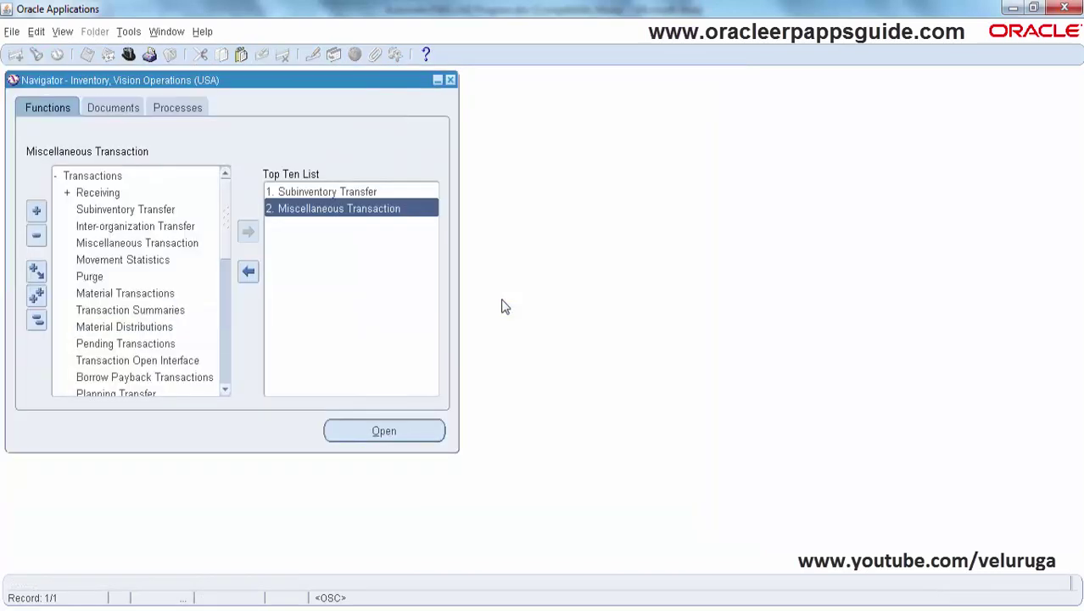
double_click(353, 212)
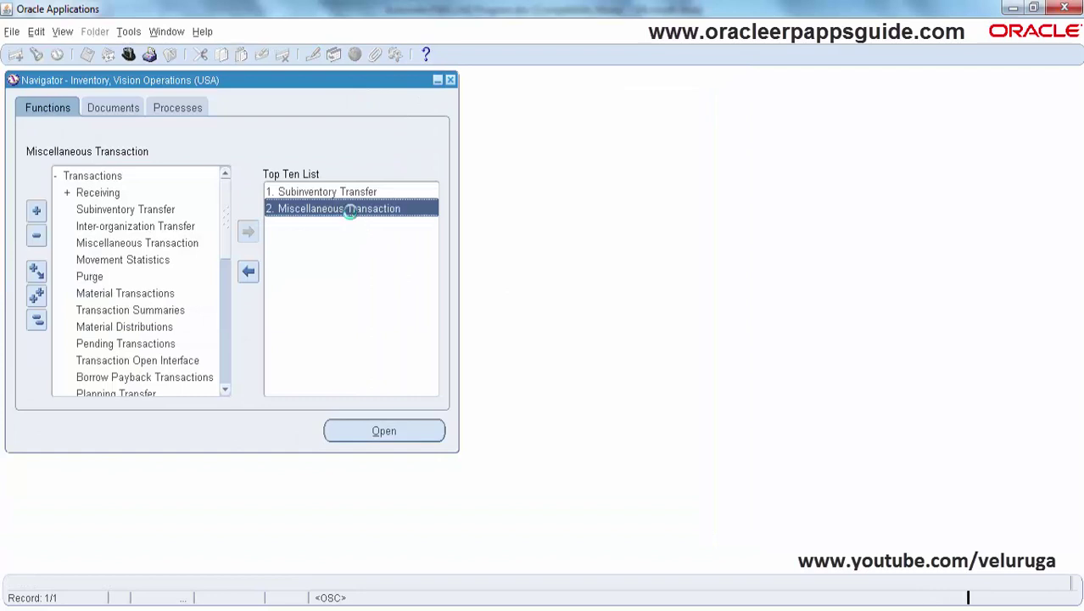
left_click(203, 31)
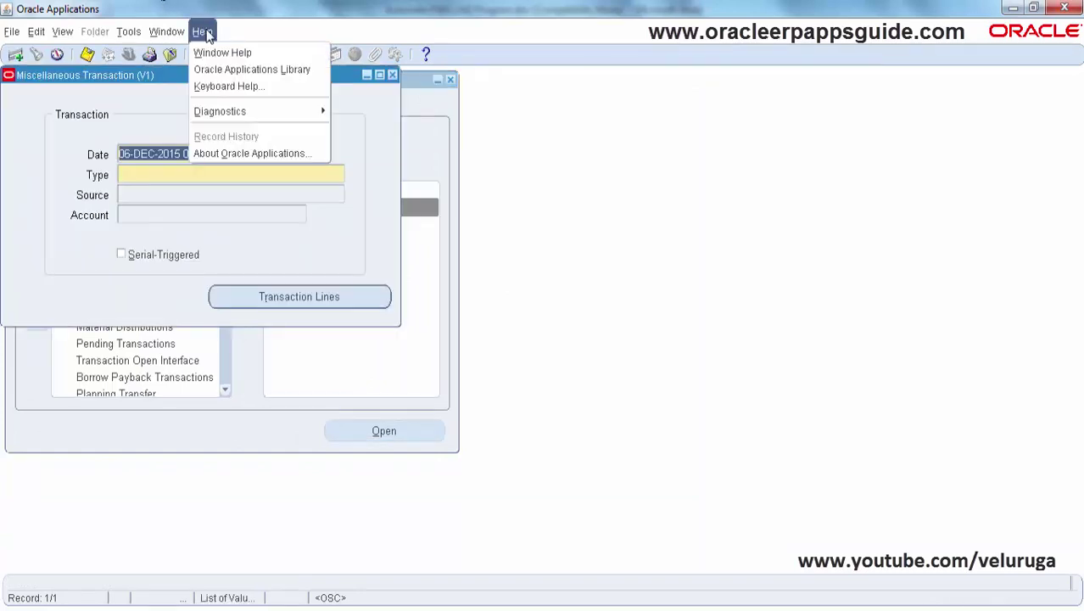
left_click(146, 103)
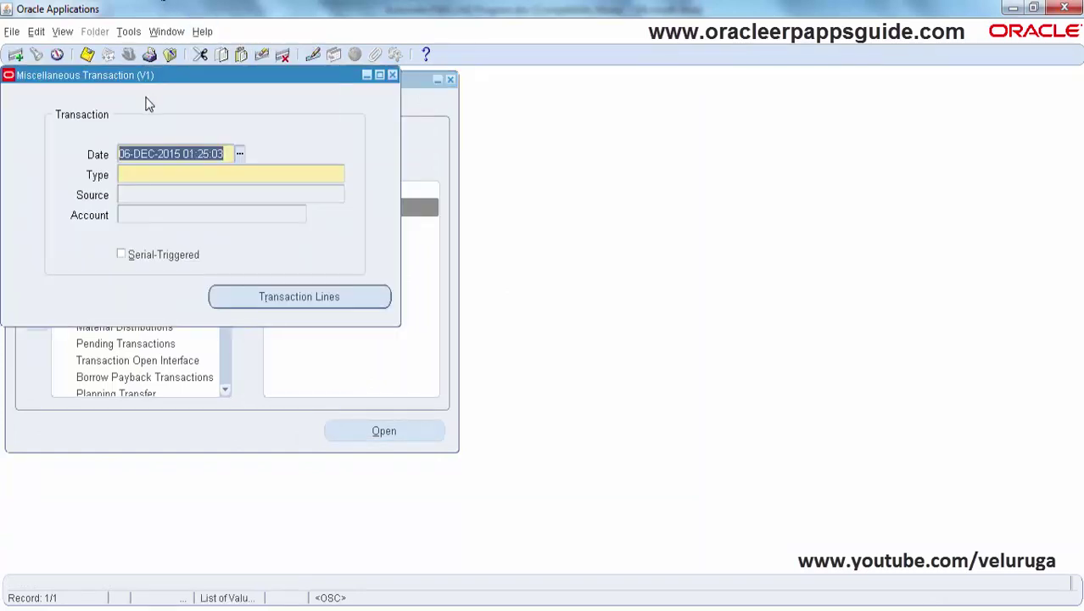
Test the Warn message by entering a transaction type beginning with "m", accepting the first match, and confirming the caution.
left_click(314, 174)
type("m")
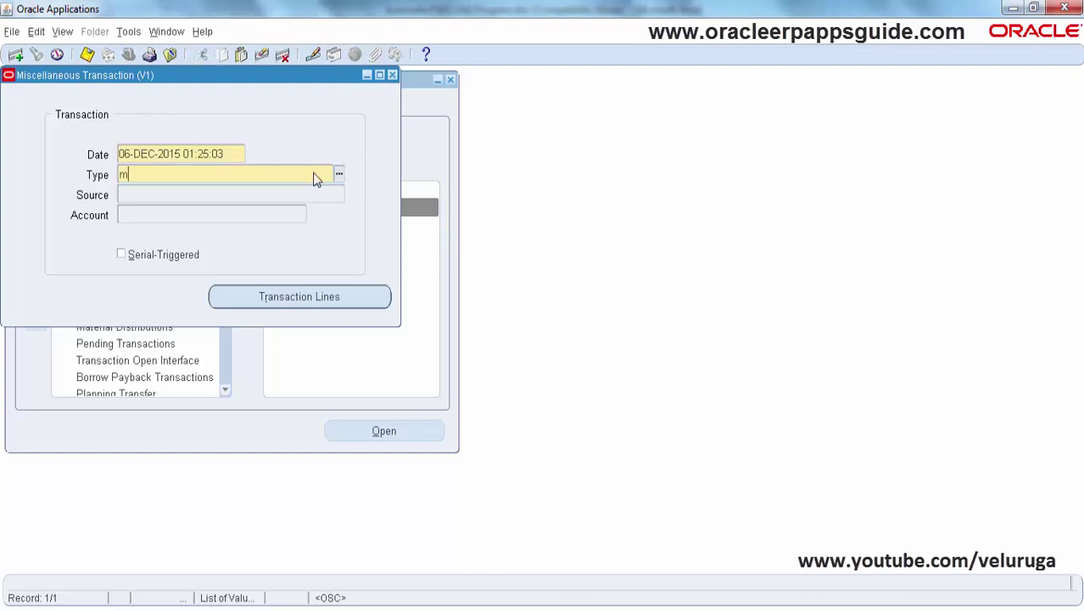
key("Tab")
key("Return")
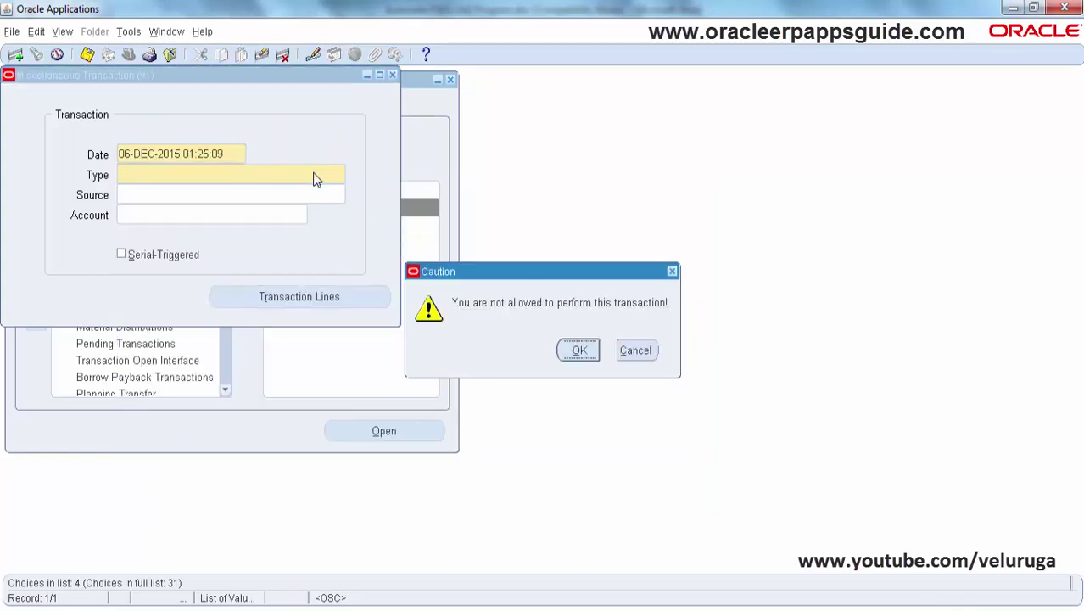
left_click(580, 351)
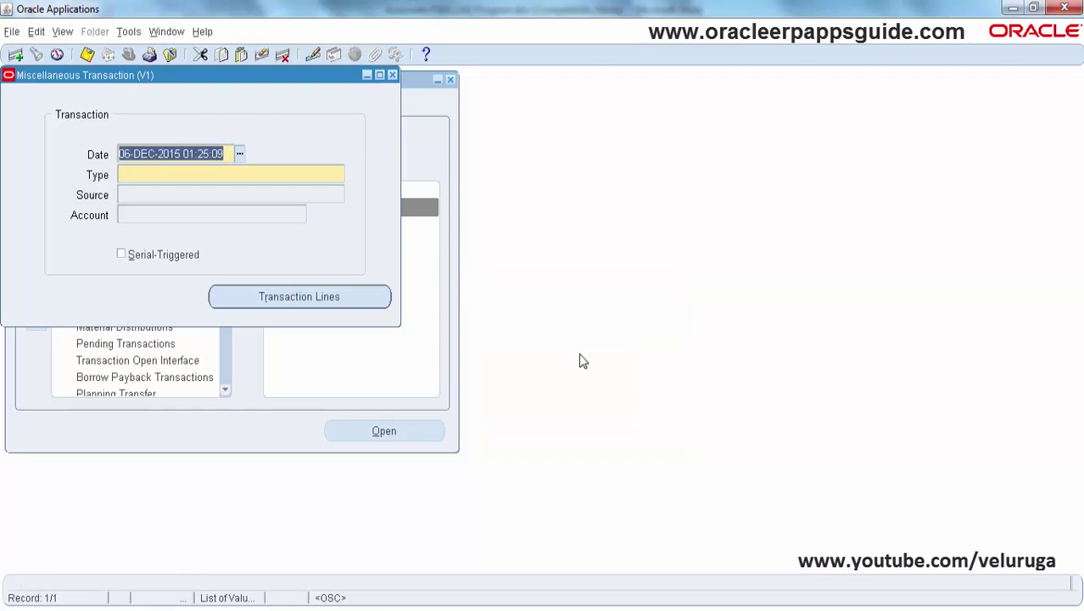
Reopen the form's personalizations, review actions 10 and 20 and the available message types, and close the window.
left_click(202, 31)
mouse_move(259, 111)
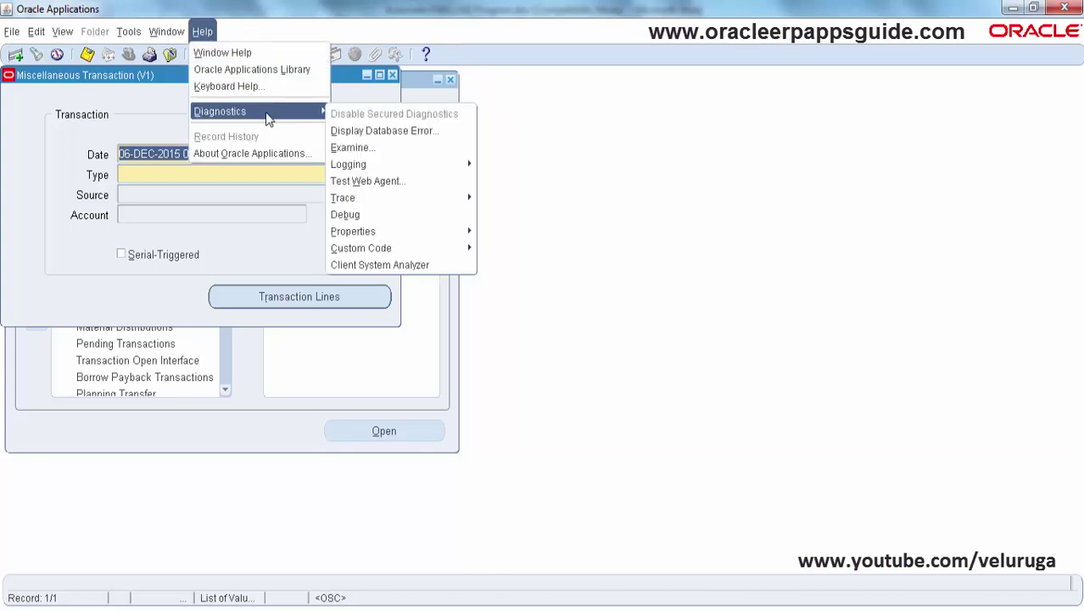
mouse_move(424, 247)
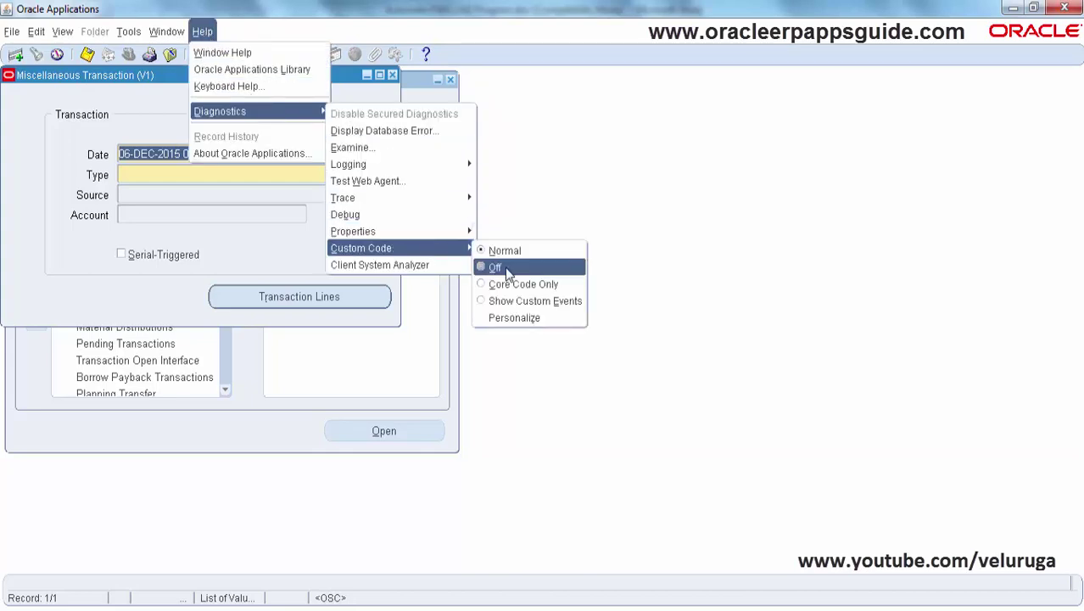
left_click(514, 318)
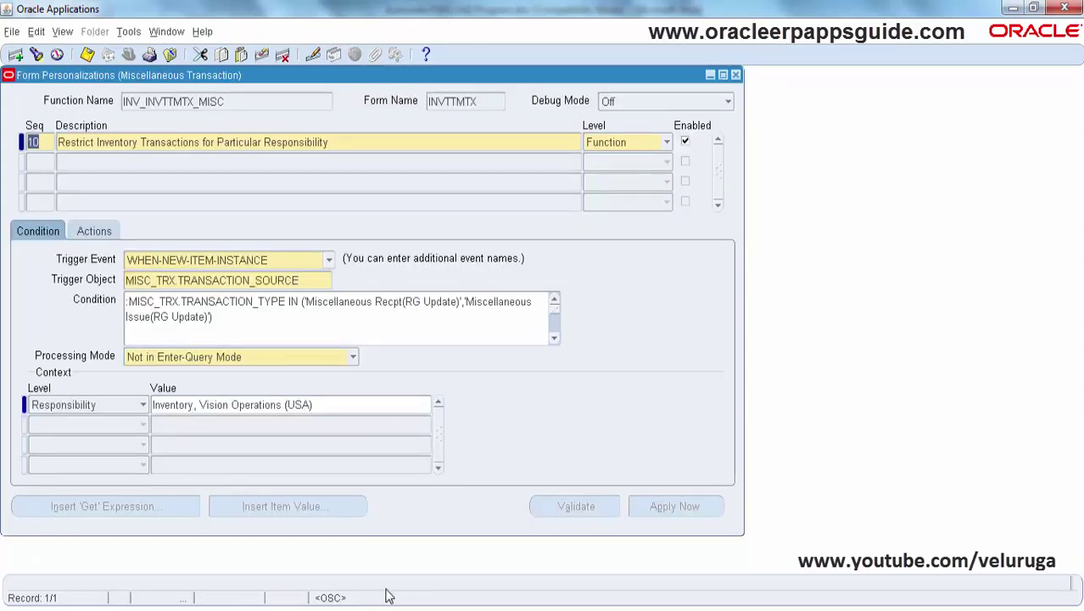
left_click(90, 233)
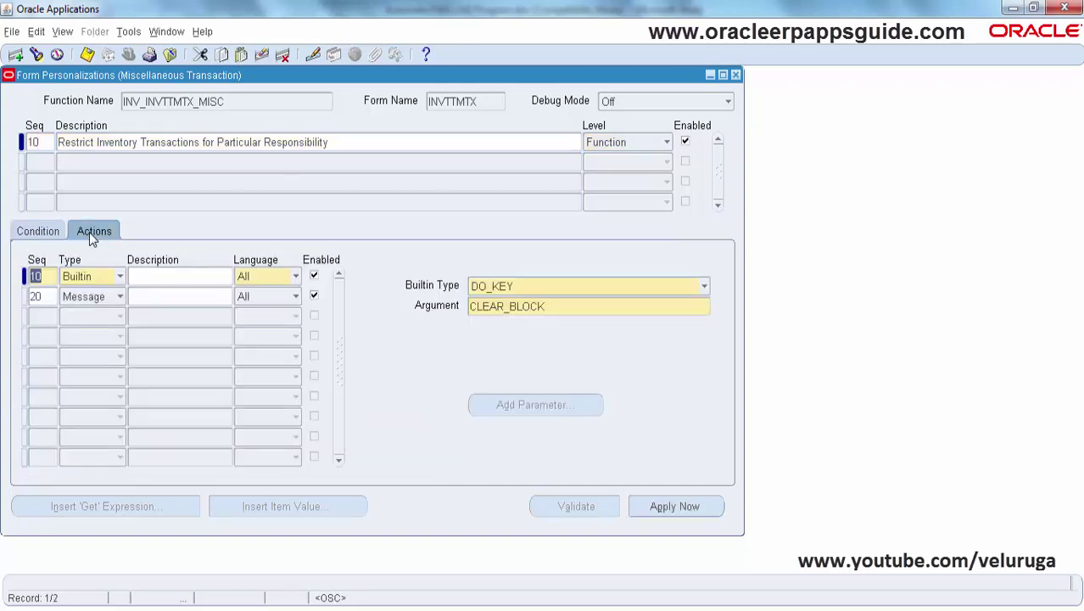
left_click(138, 297)
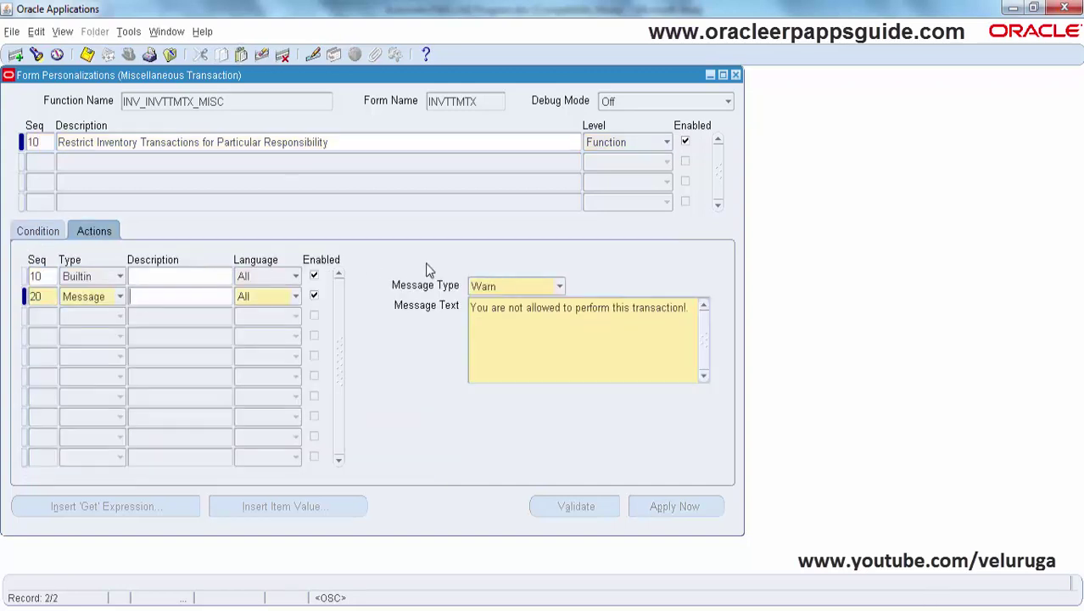
left_click(135, 277)
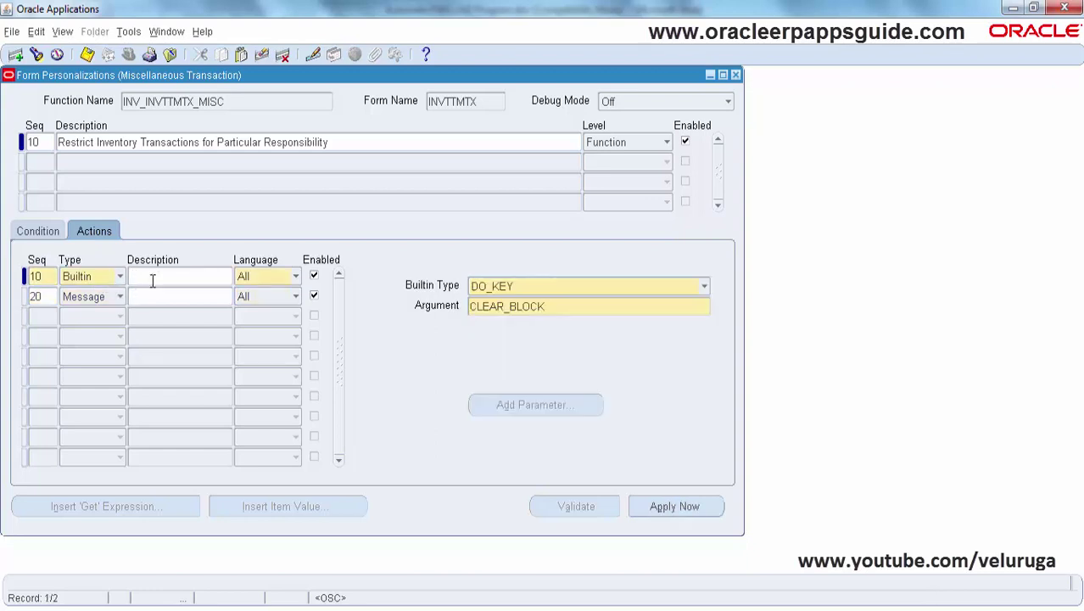
left_click(153, 295)
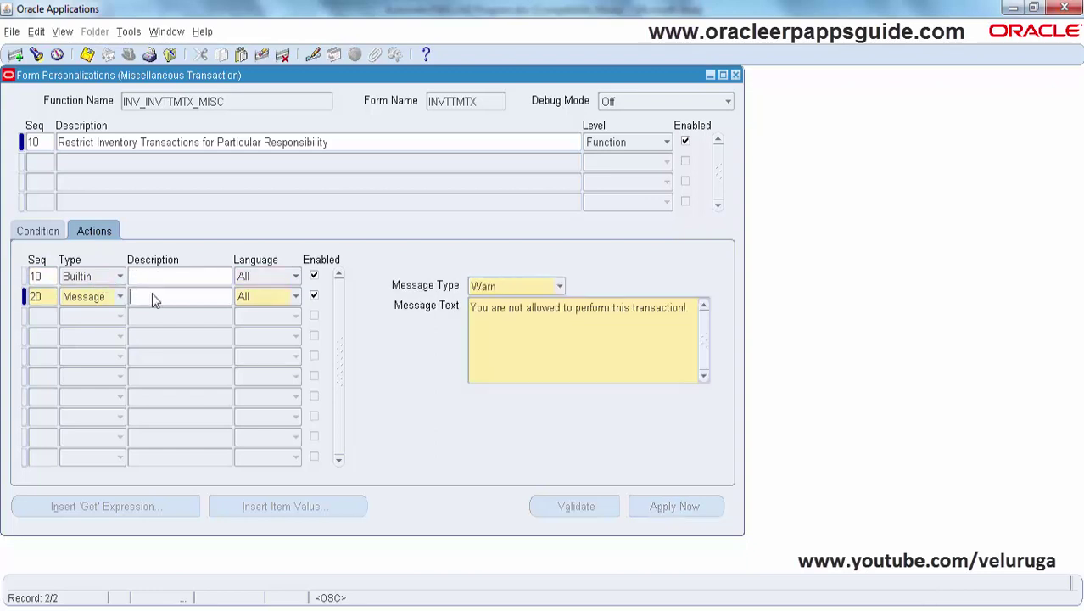
left_click(560, 285)
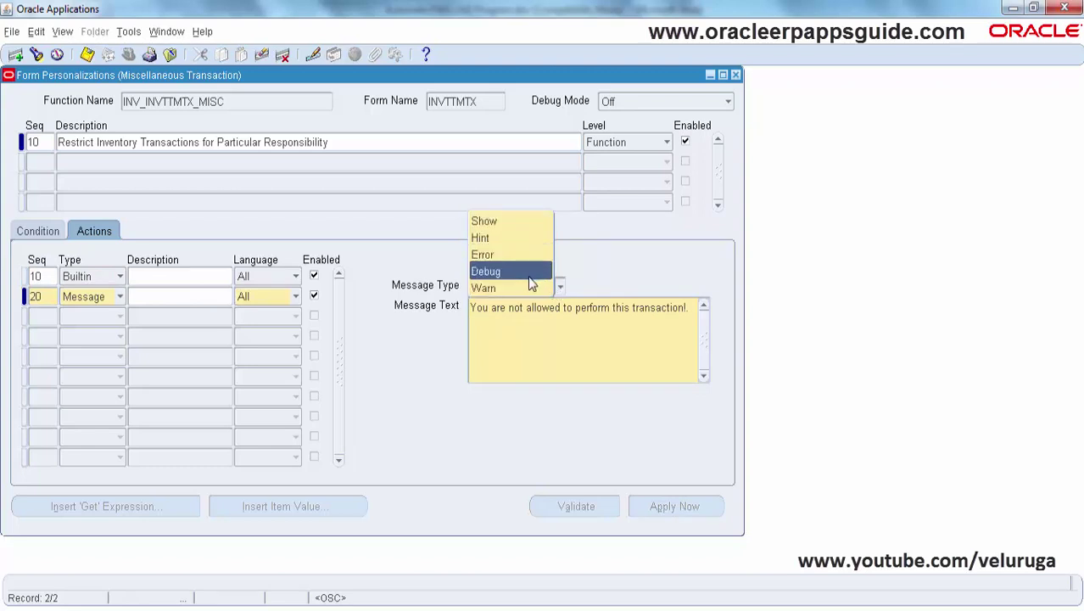
left_click(527, 321)
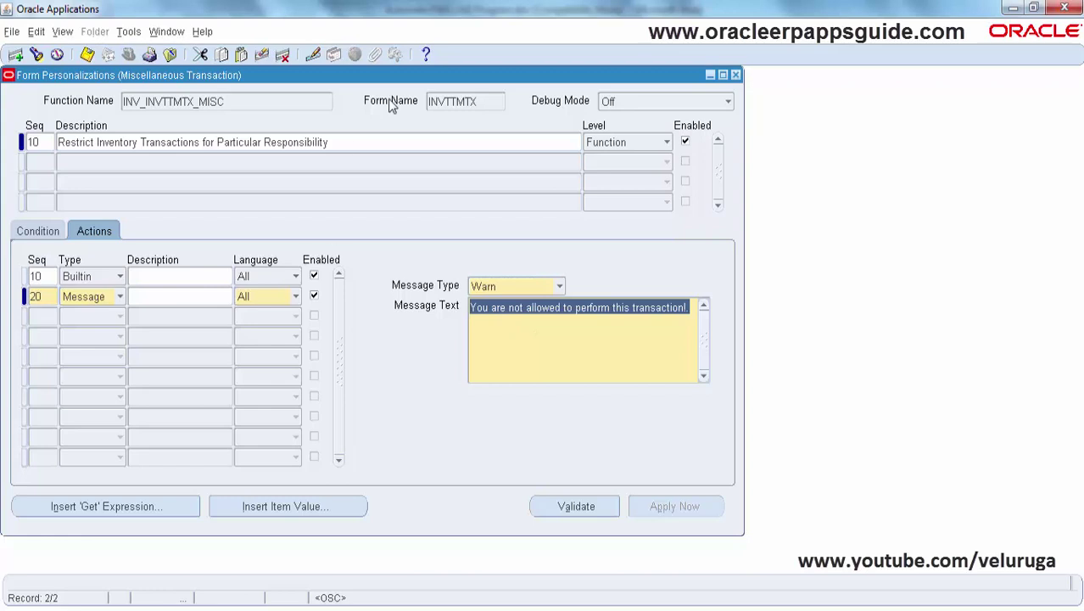
left_click(734, 75)
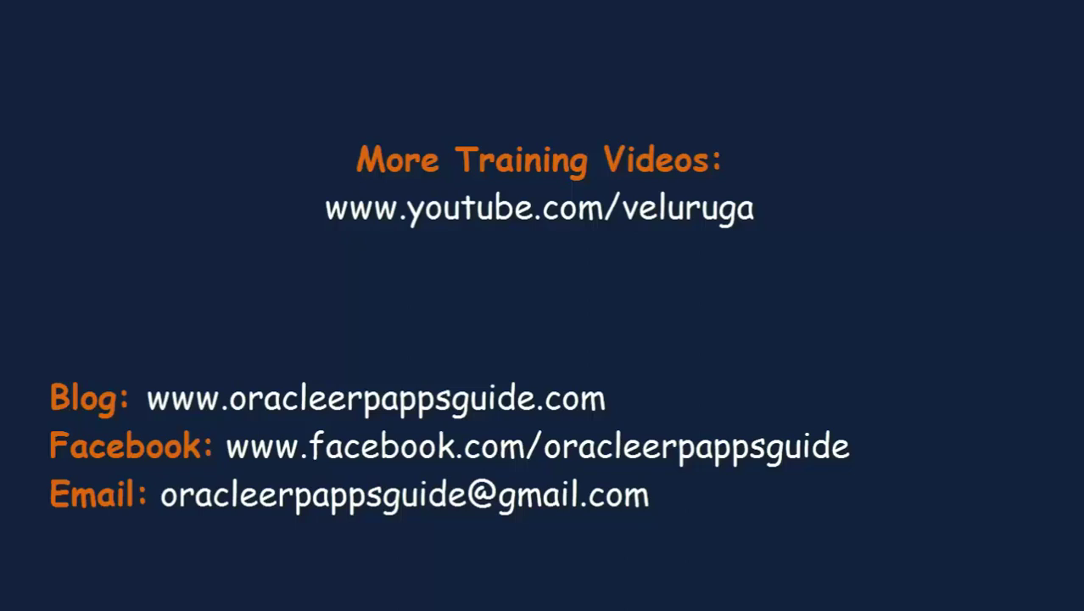